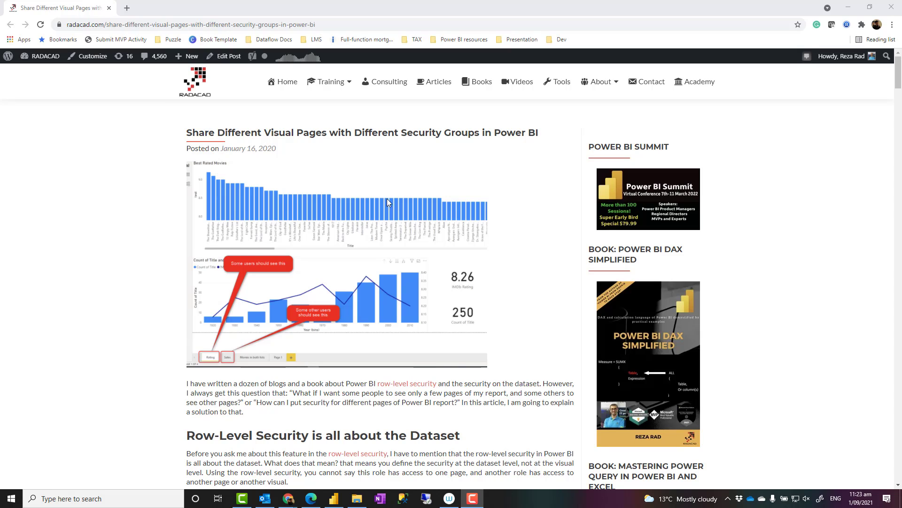
# - Switch to the Power BI Desktop report and examine its page tabs and the Hide Page option of Page 2
pyautogui.click(848, 14)
pyautogui.click(149, 329)
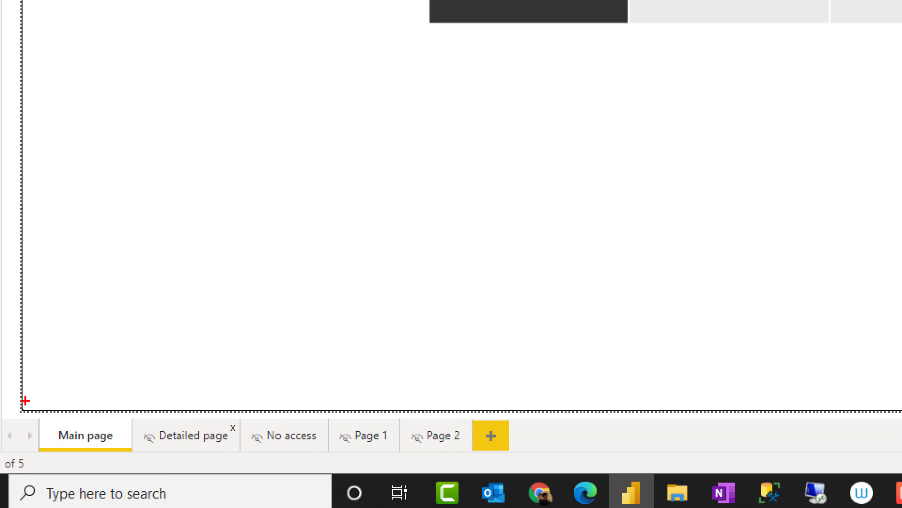
pyautogui.moveTo(25, 400)
pyautogui.mouseDown()
pyautogui.moveTo(409, 467)
pyautogui.moveTo(512, 467)
pyautogui.mouseUp()
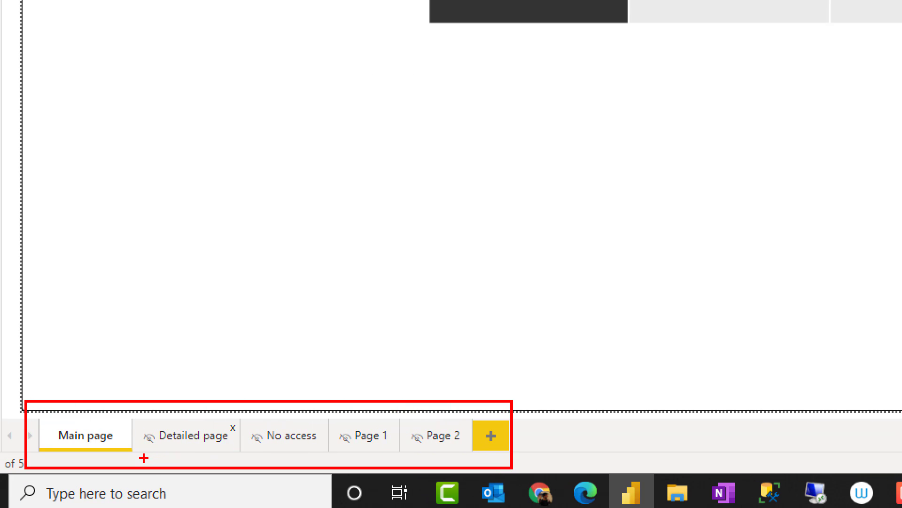
pyautogui.moveTo(144, 457)
pyautogui.mouseDown()
pyautogui.moveTo(463, 465)
pyautogui.moveTo(399, 454)
pyautogui.mouseUp()
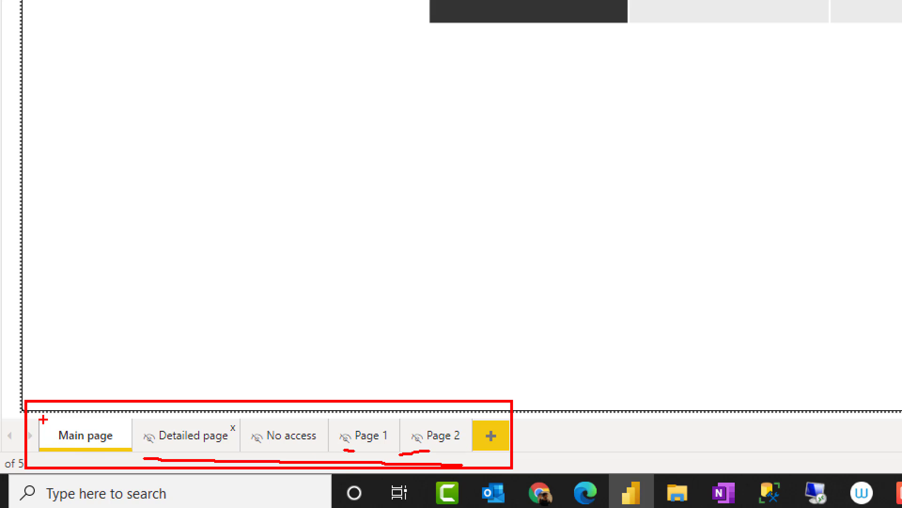
pyautogui.moveTo(42, 419); pyautogui.dragTo(119, 456)
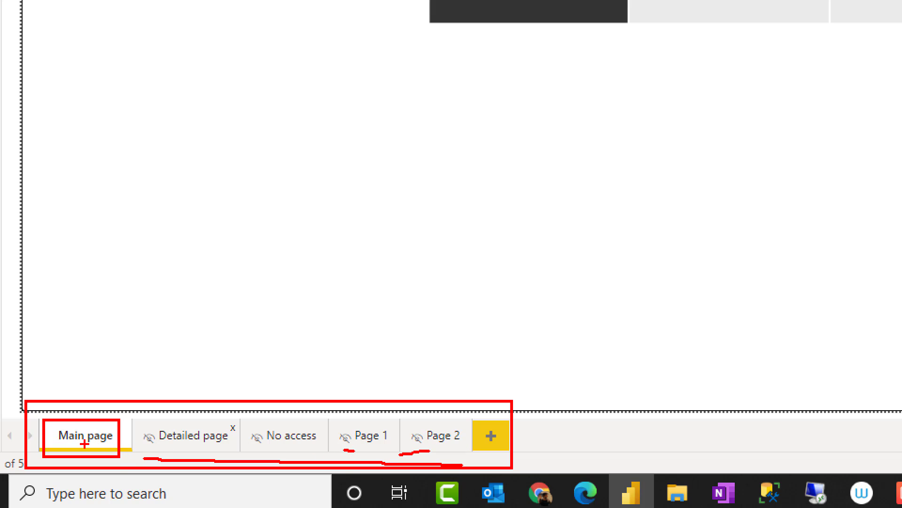
pyautogui.press('Escape')
pyautogui.rightClick(236, 470)
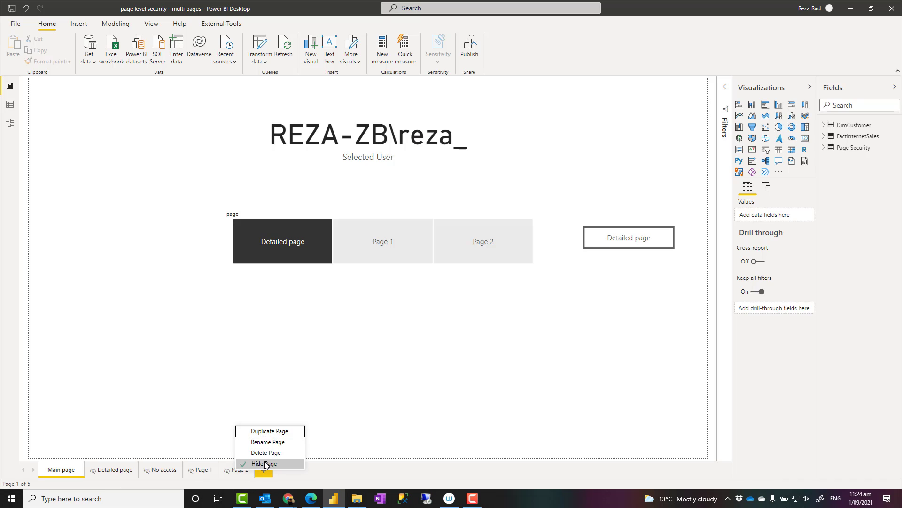
pyautogui.click(224, 383)
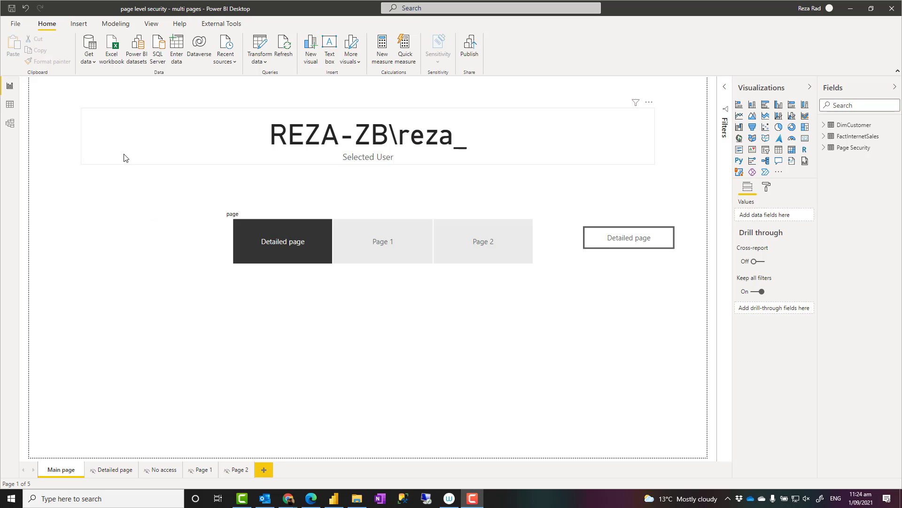
# - View the username and page columns of the Page Security table in the data view
pyautogui.click(10, 104)
pyautogui.click(852, 148)
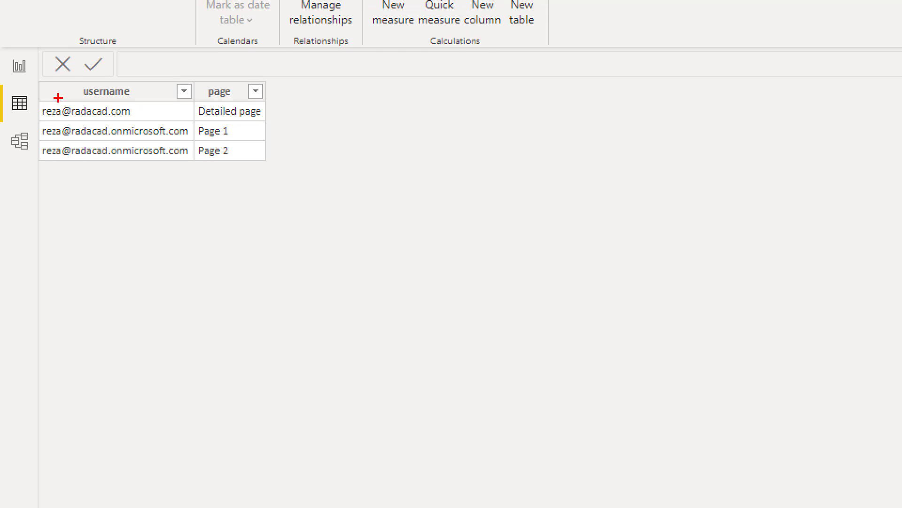
pyautogui.moveTo(33, 77); pyautogui.dragTo(301, 193)
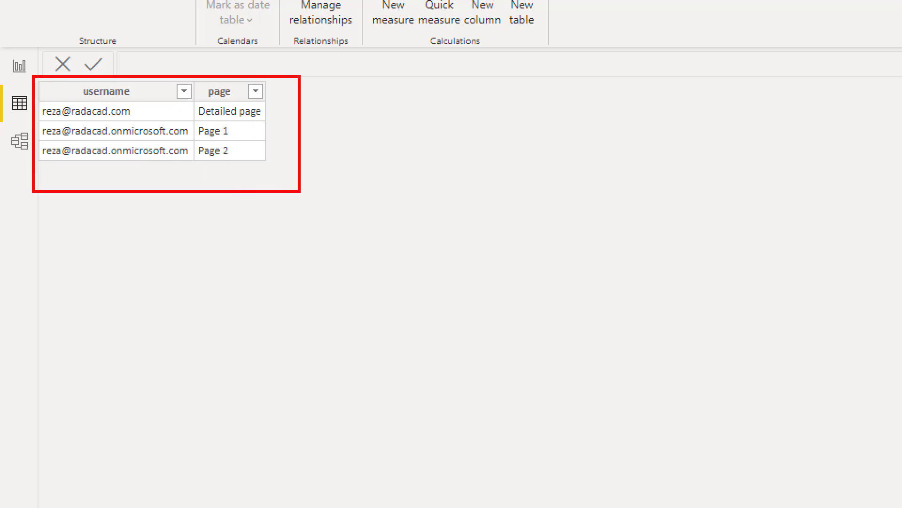
pyautogui.moveTo(52, 164); pyautogui.dragTo(232, 178)
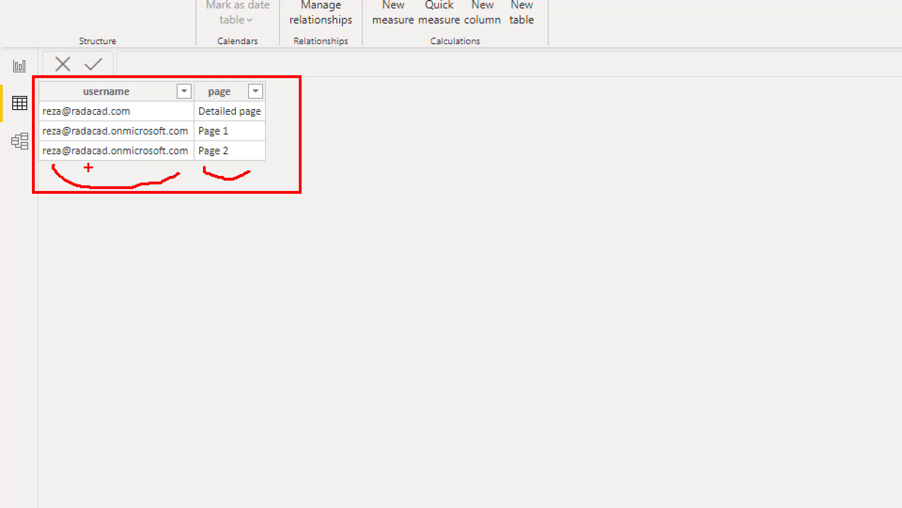
pyautogui.press('Escape')
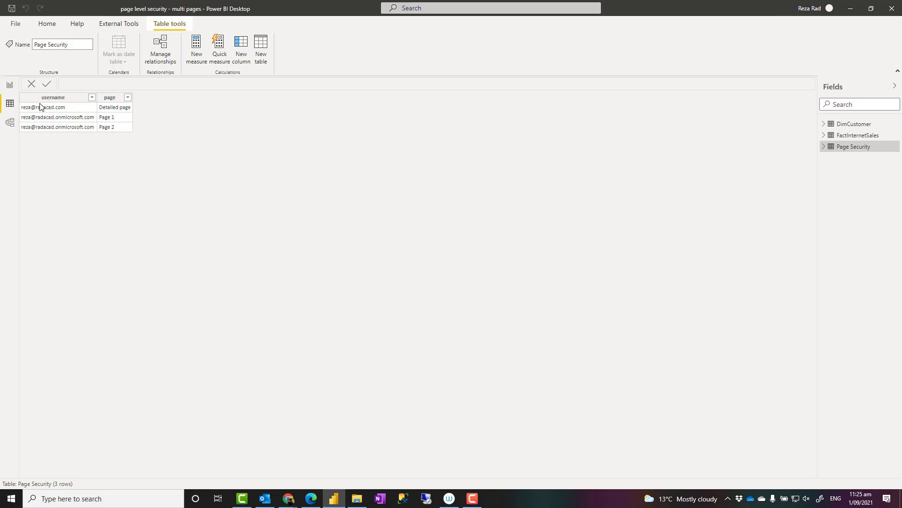
# - Review the PLS role's DAX filter on the Page Security table in Manage roles, leaving without saving
pyautogui.click(10, 86)
pyautogui.click(116, 24)
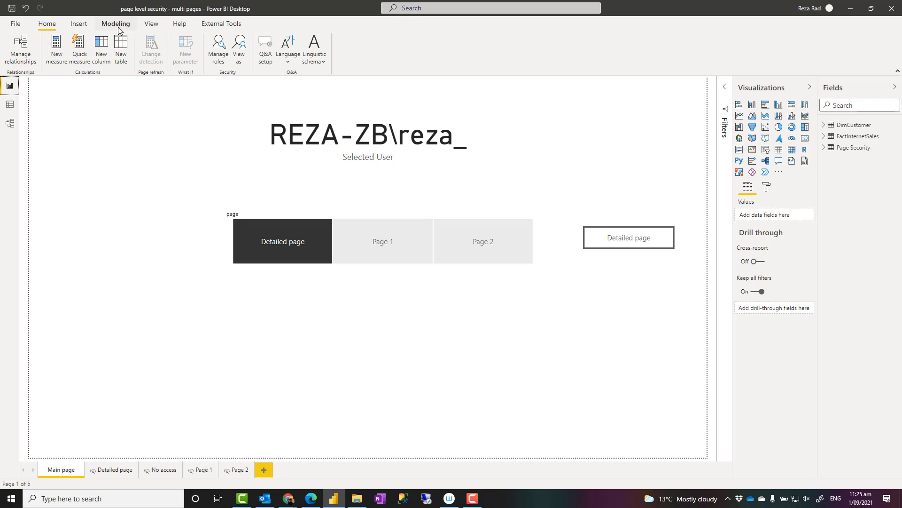
pyautogui.click(218, 57)
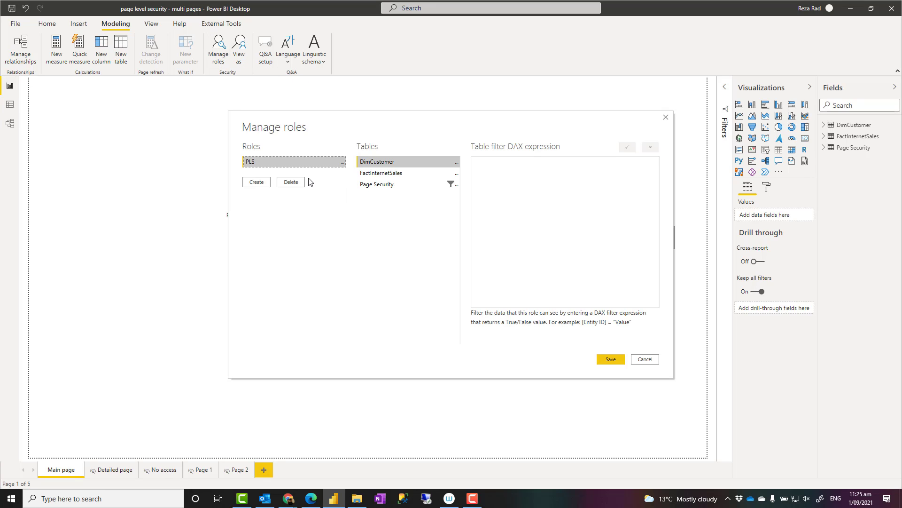
pyautogui.click(384, 186)
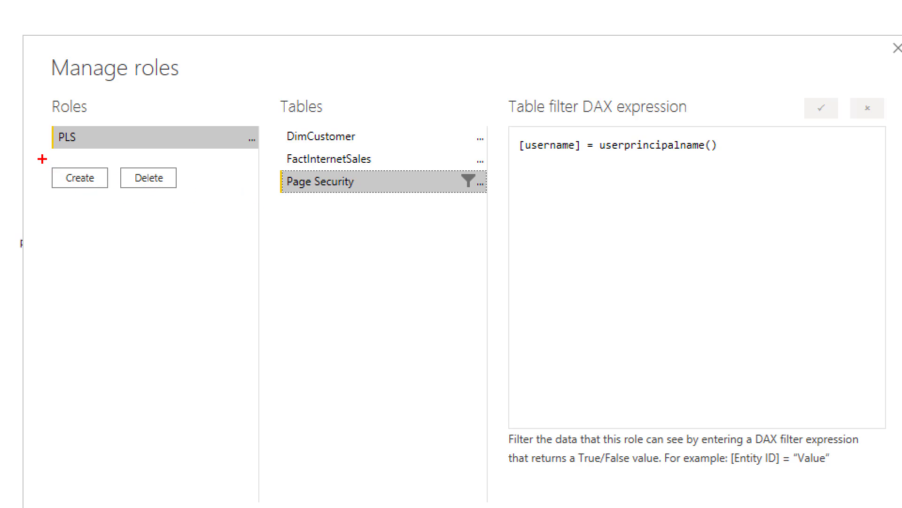
pyautogui.moveTo(42, 159); pyautogui.dragTo(121, 205)
pyautogui.moveTo(42, 149); pyautogui.dragTo(84, 149)
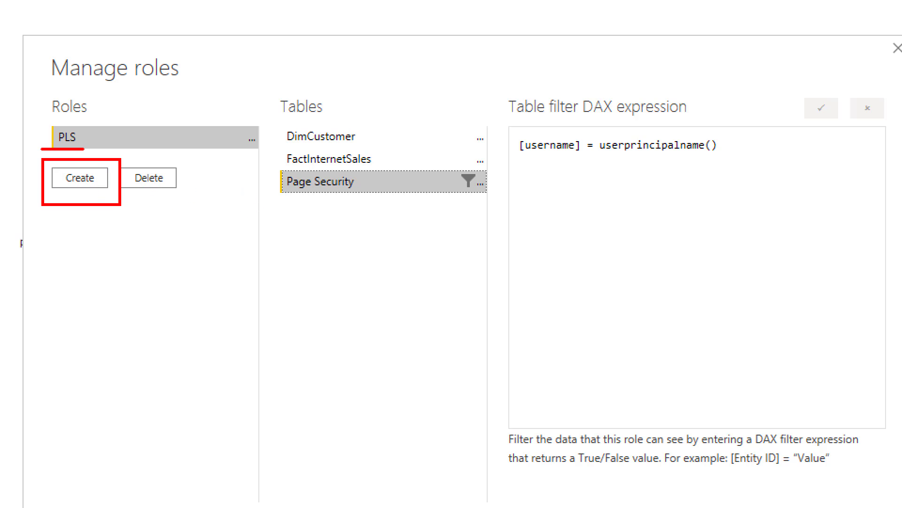
pyautogui.moveTo(279, 200); pyautogui.dragTo(360, 199)
pyautogui.moveTo(514, 165); pyautogui.dragTo(736, 163)
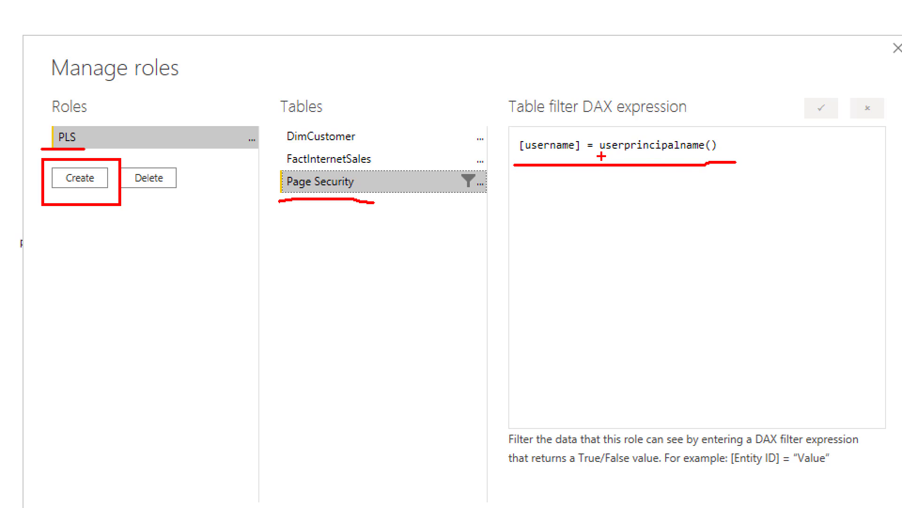
pyautogui.moveTo(596, 133)
pyautogui.mouseDown()
pyautogui.moveTo(676, 162)
pyautogui.moveTo(728, 162)
pyautogui.mouseUp()
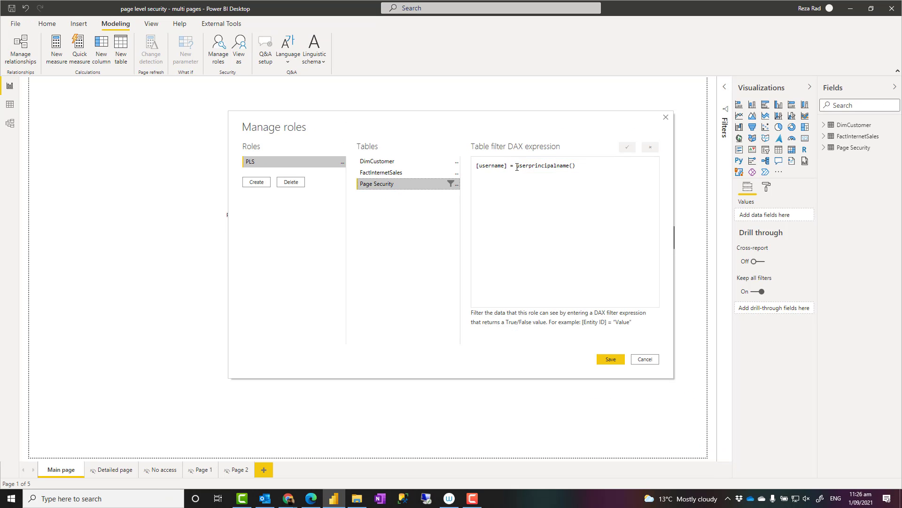
pyautogui.click(645, 360)
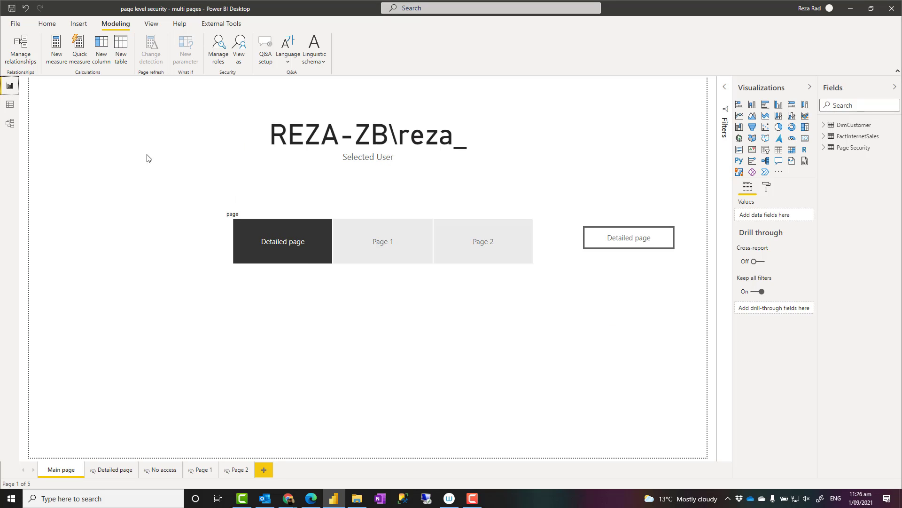
# - Examine how the Page Security table relates to the other tables in the model view
pyautogui.click(10, 123)
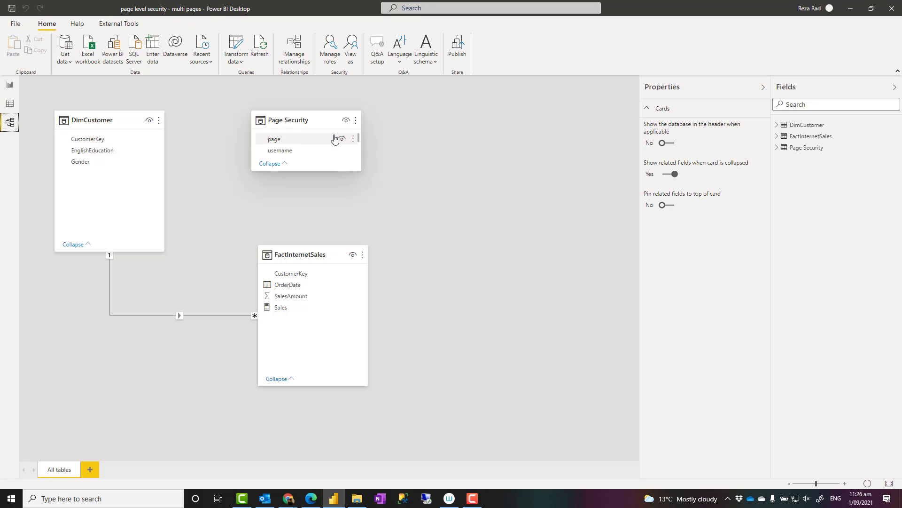
pyautogui.moveTo(350, 169); pyautogui.dragTo(357, 175)
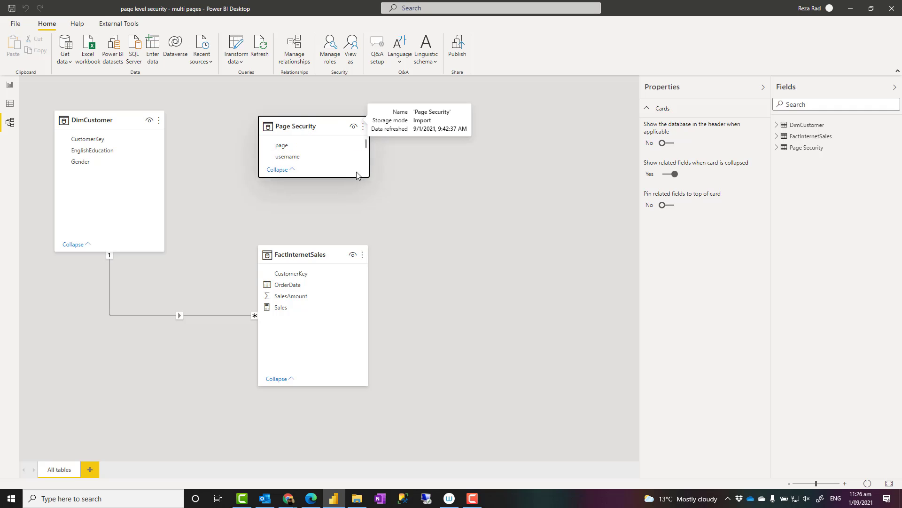
pyautogui.click(302, 207)
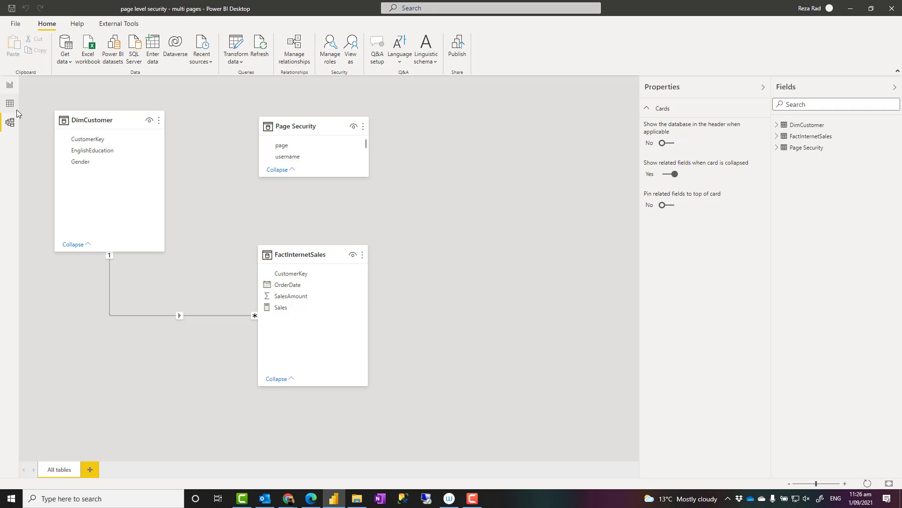
# - Return to the report view and inspect the page slicer's source field in the Page Security table
pyautogui.click(9, 86)
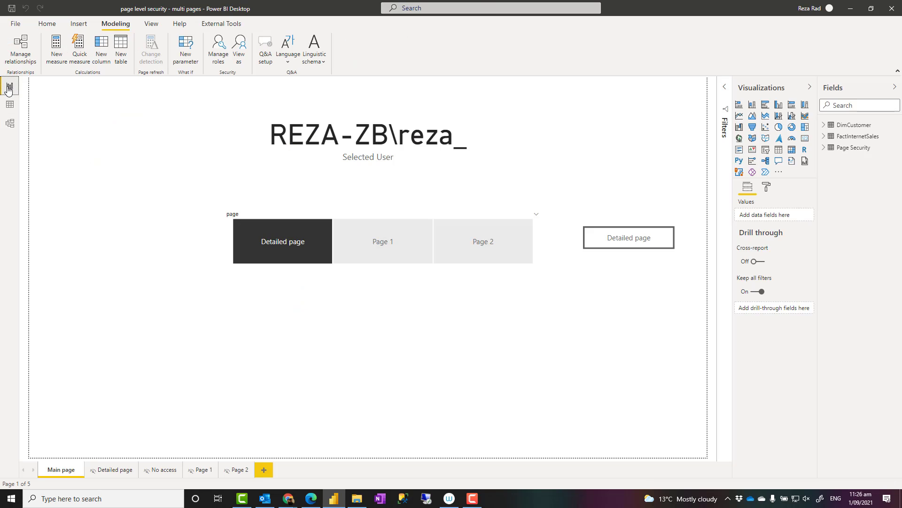
pyautogui.click(373, 215)
pyautogui.click(236, 235)
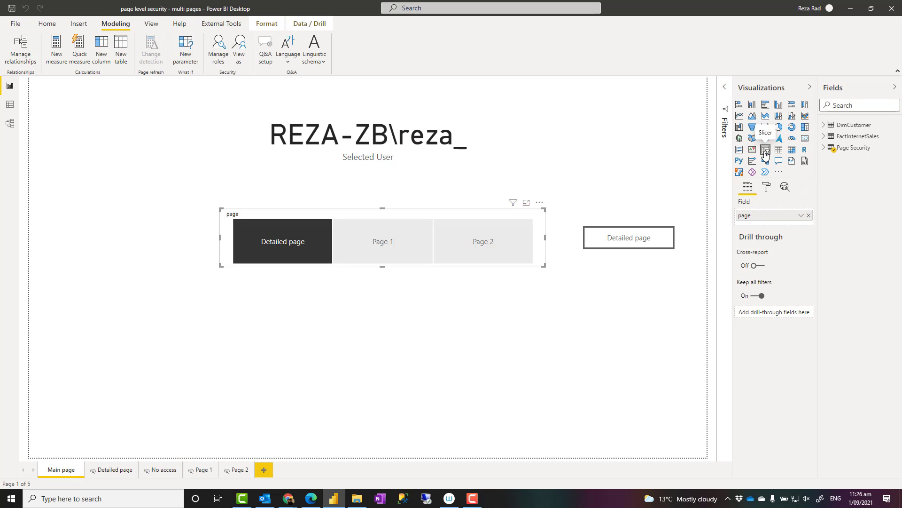
pyautogui.click(826, 148)
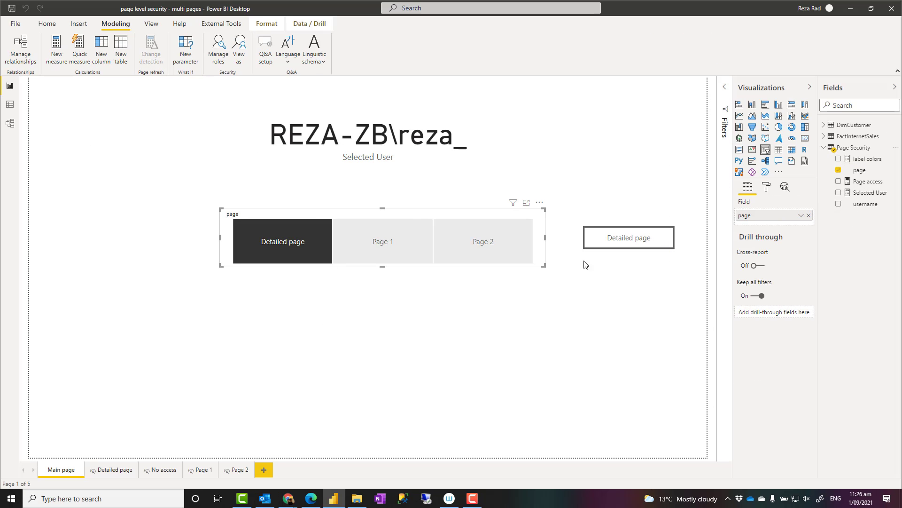
# - Narrow the Selected User card from its right edge to free canvas space beside it
pyautogui.click(643, 156)
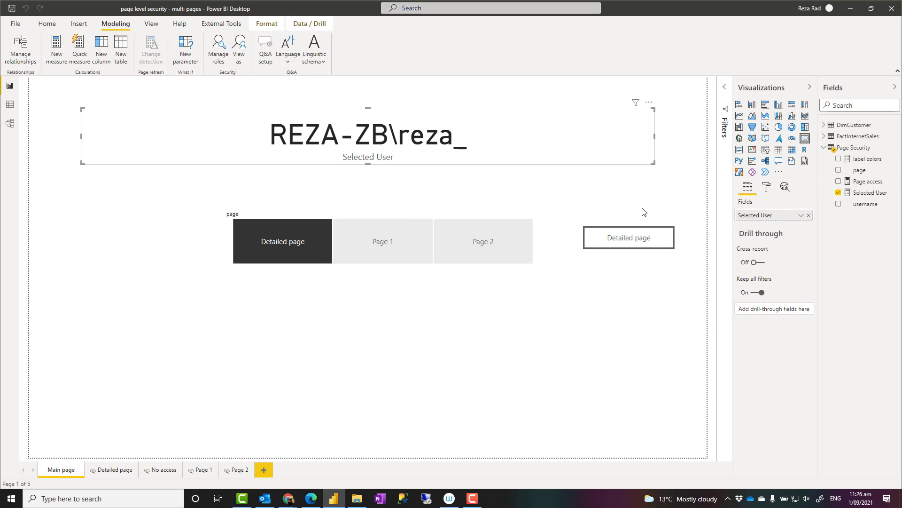
pyautogui.moveTo(654, 137); pyautogui.dragTo(555, 136)
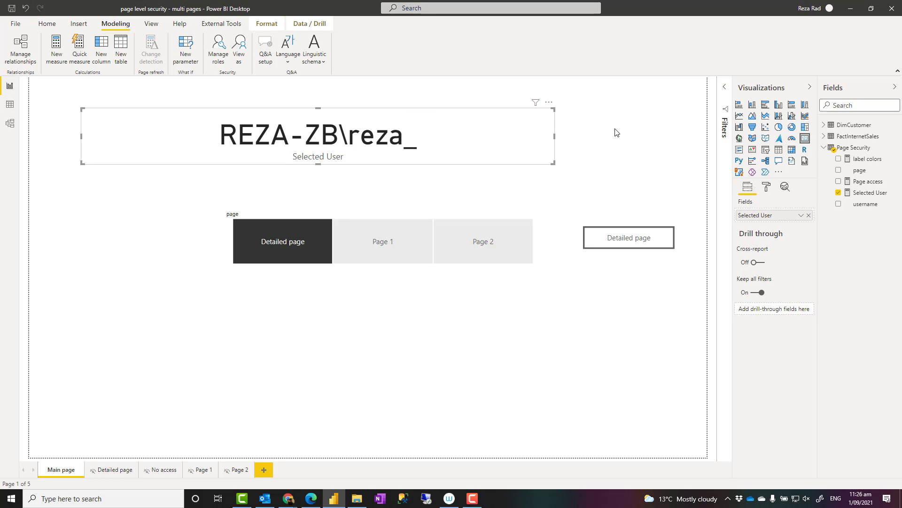
pyautogui.click(616, 133)
# - Add a slicer on the page field of Page Security and place it beside the Selected User card
pyautogui.click(766, 150)
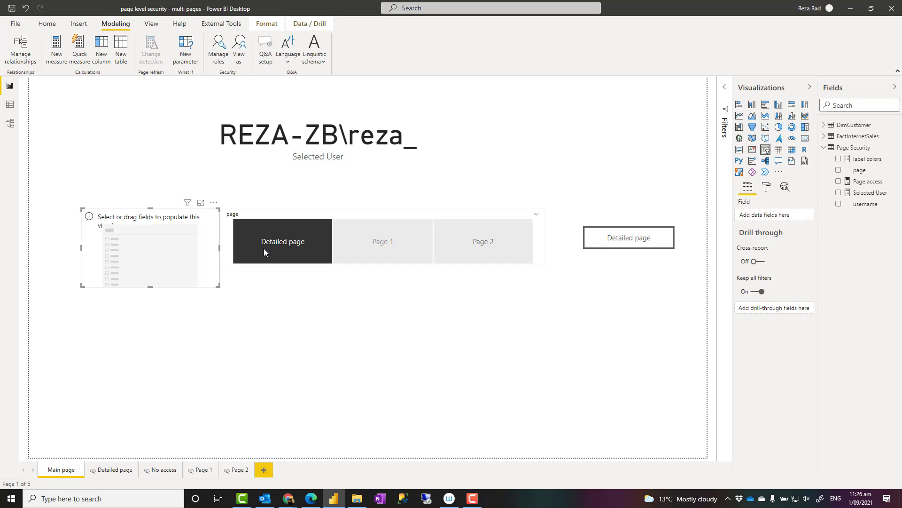
pyautogui.moveTo(169, 254); pyautogui.dragTo(617, 153)
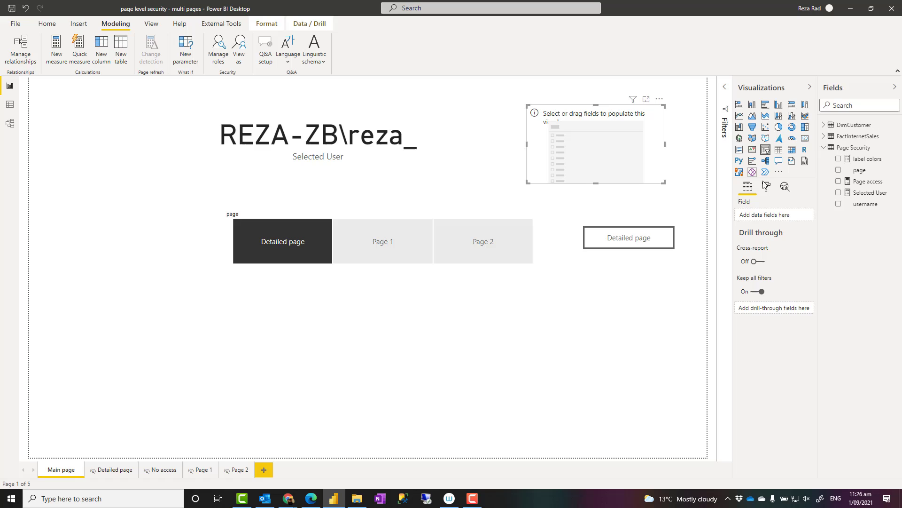
pyautogui.click(839, 169)
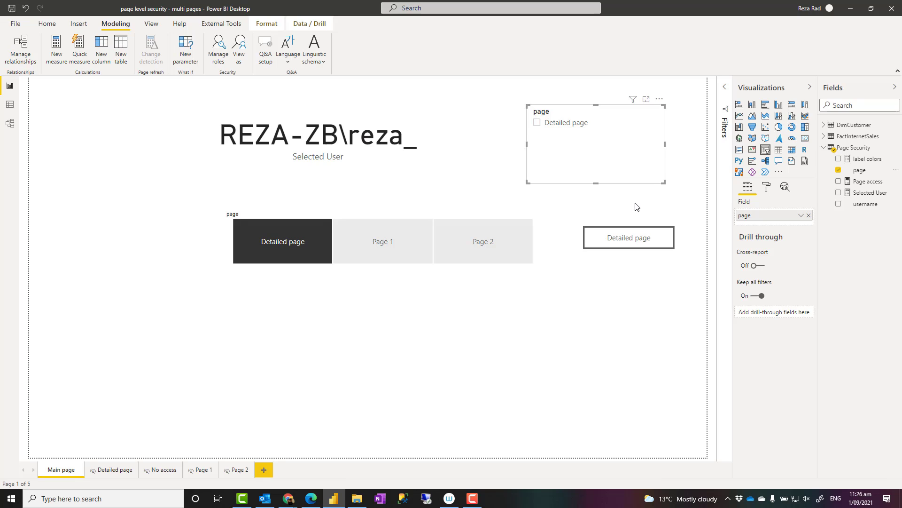
# - Turn on Single select for the new slicer and select Detailed page in it
pyautogui.click(767, 188)
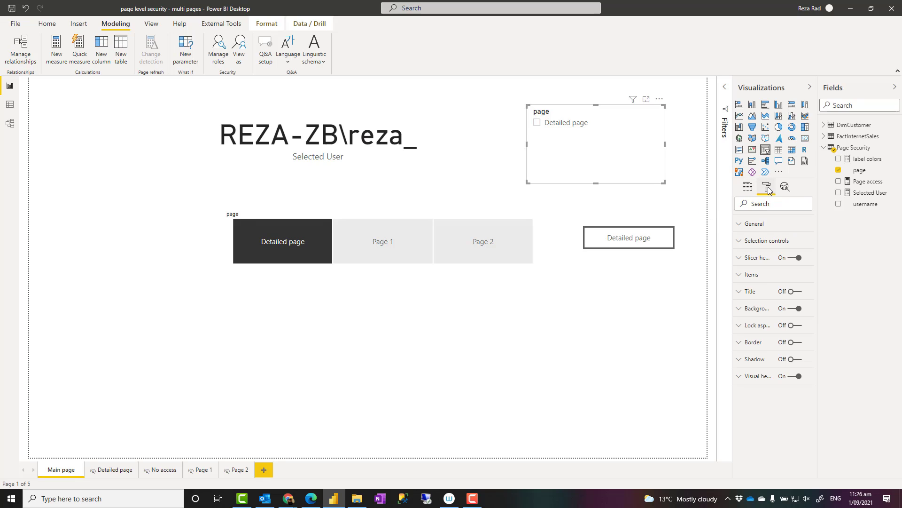
pyautogui.click(747, 244)
pyautogui.click(762, 271)
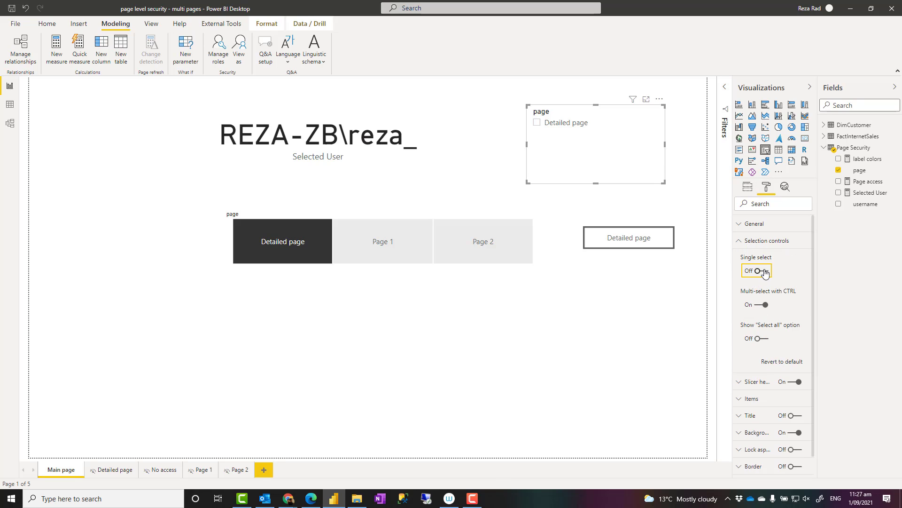
pyautogui.click(536, 123)
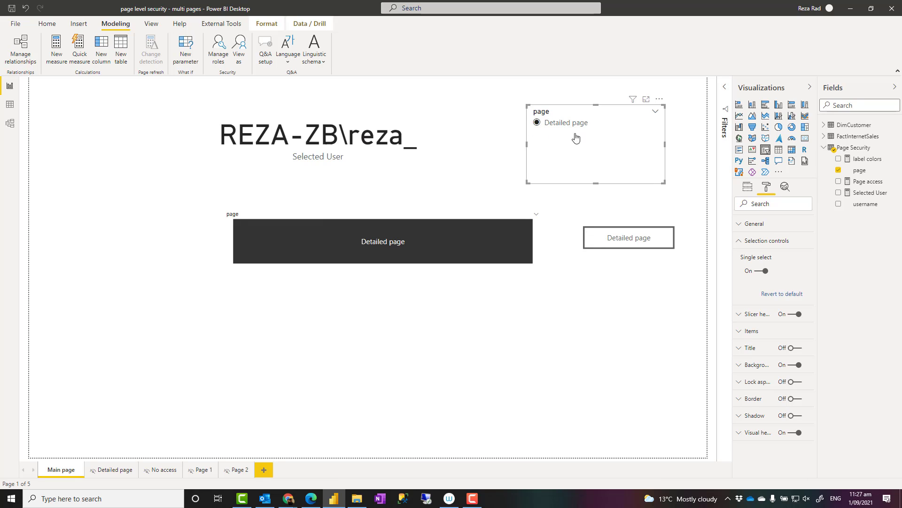
pyautogui.click(653, 119)
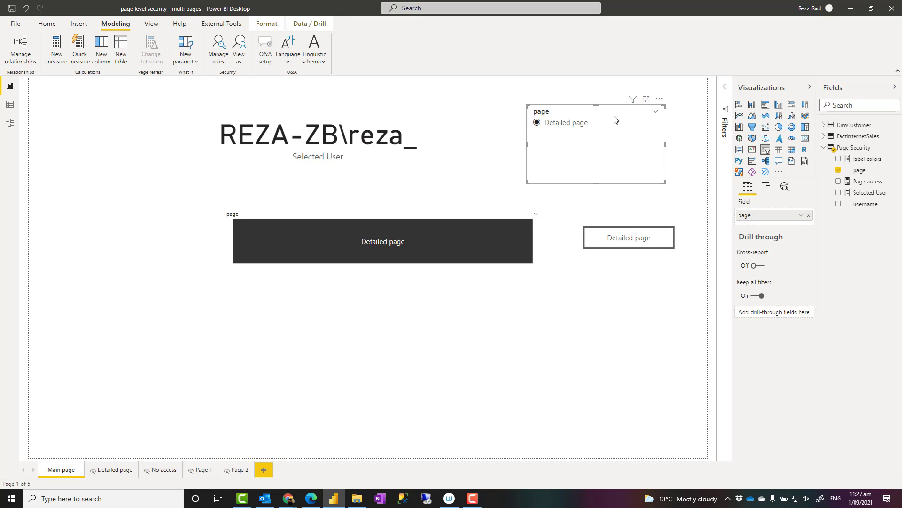
# - View the General formatting settings of the original page slicer, including its orientation
pyautogui.click(364, 216)
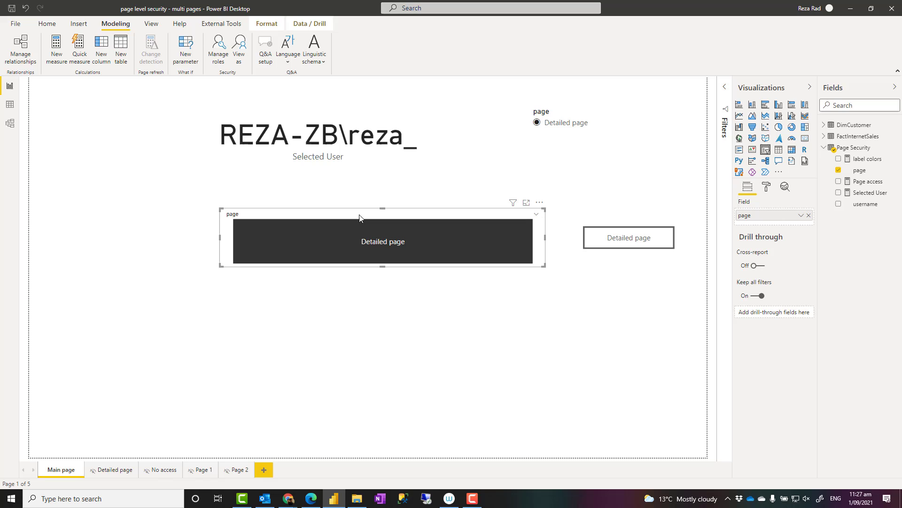
pyautogui.click(767, 187)
pyautogui.click(746, 224)
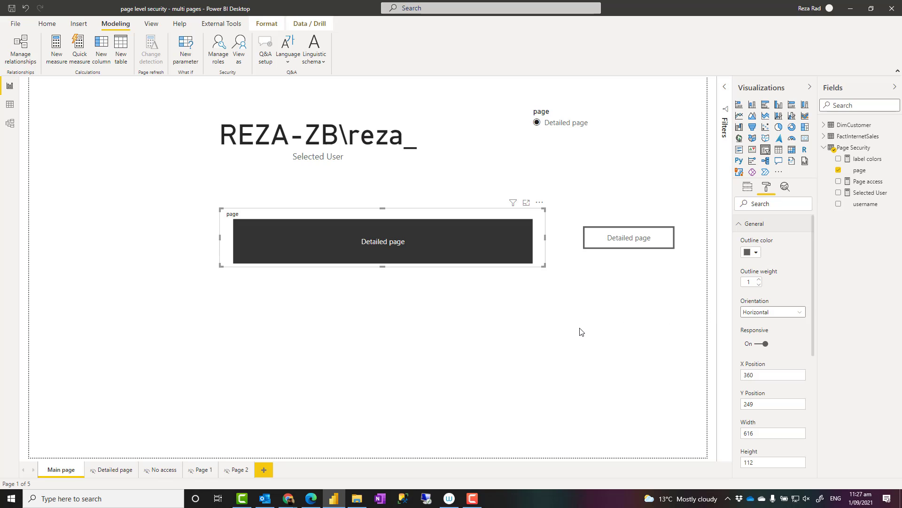
# - Delete the additional page slicer beside the Selected User card
pyautogui.click(602, 113)
pyautogui.press('Delete')
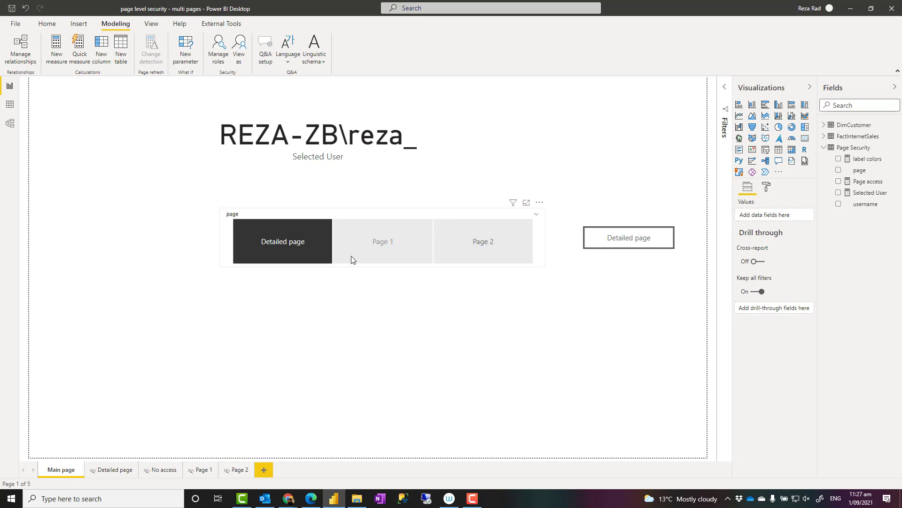
# - Switch the page slicer between Page 1, Page 2 and Detailed page, ending on Page 1, to check the navigation button's text
pyautogui.click(374, 253)
pyautogui.click(483, 250)
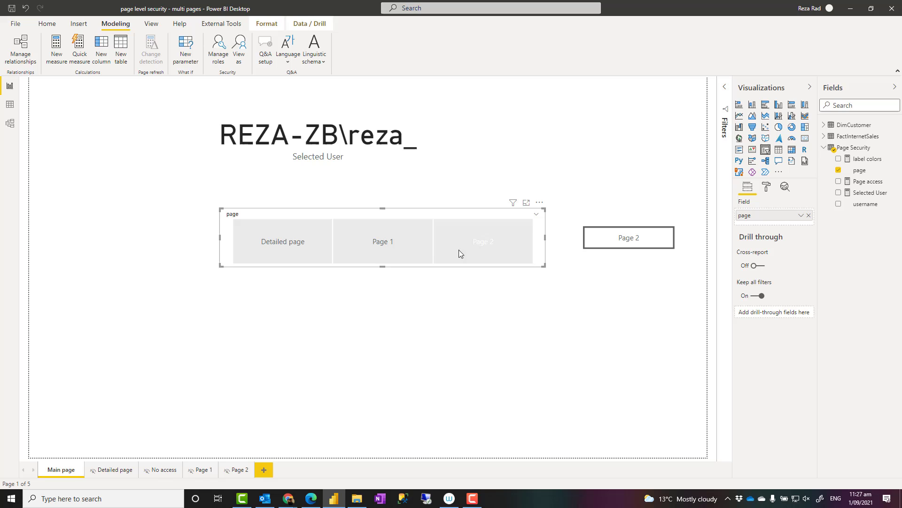
pyautogui.click(387, 250)
pyautogui.click(286, 247)
pyautogui.click(379, 244)
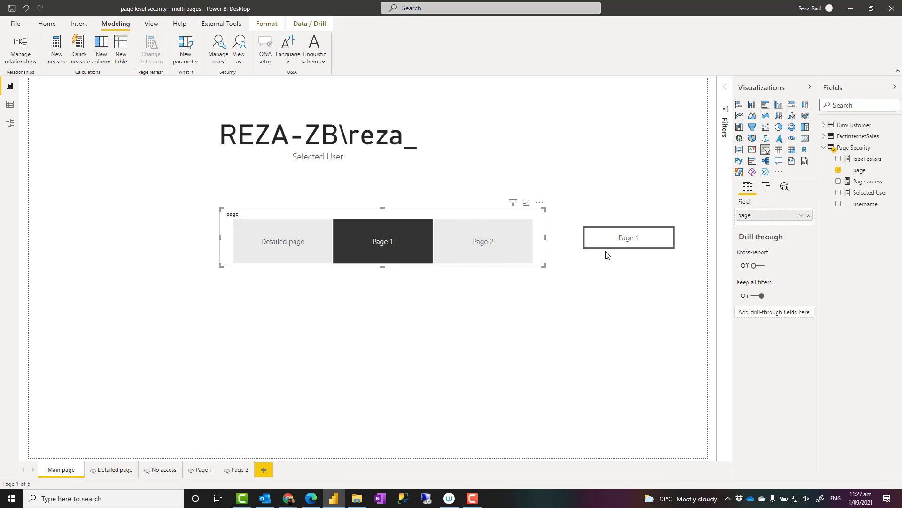
# - View the button types available for insertion, including Blank, and close the list without adding one
pyautogui.click(79, 25)
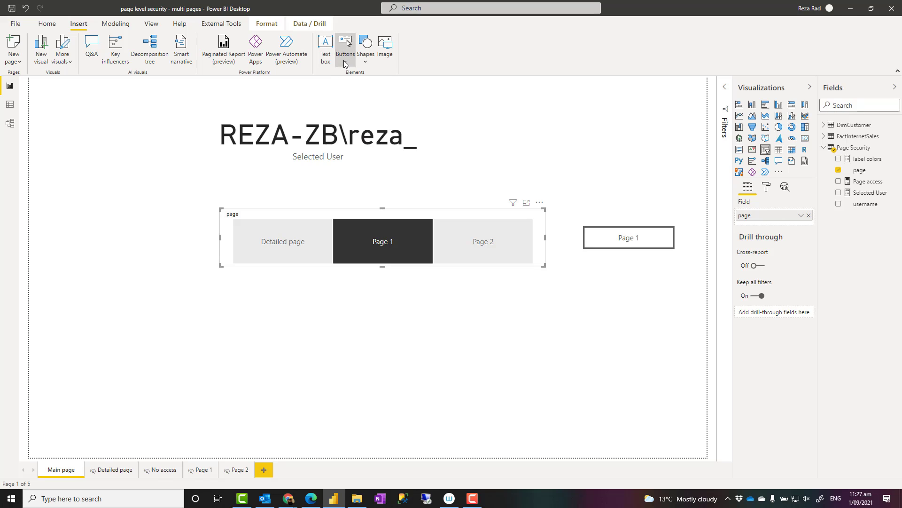
pyautogui.click(346, 51)
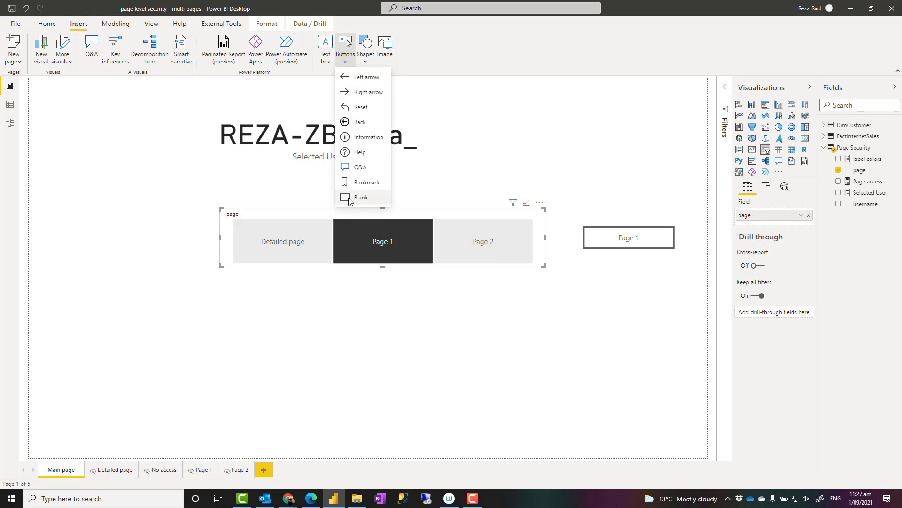
pyautogui.click(547, 172)
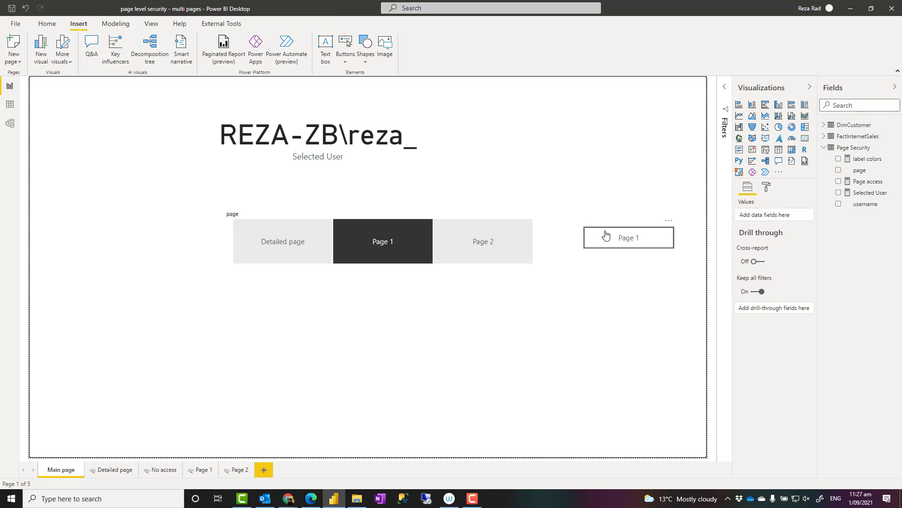
# - Switch the page slicer repeatedly between all three pages, ending on Page 2, to compare the button's text with each selection
pyautogui.click(484, 247)
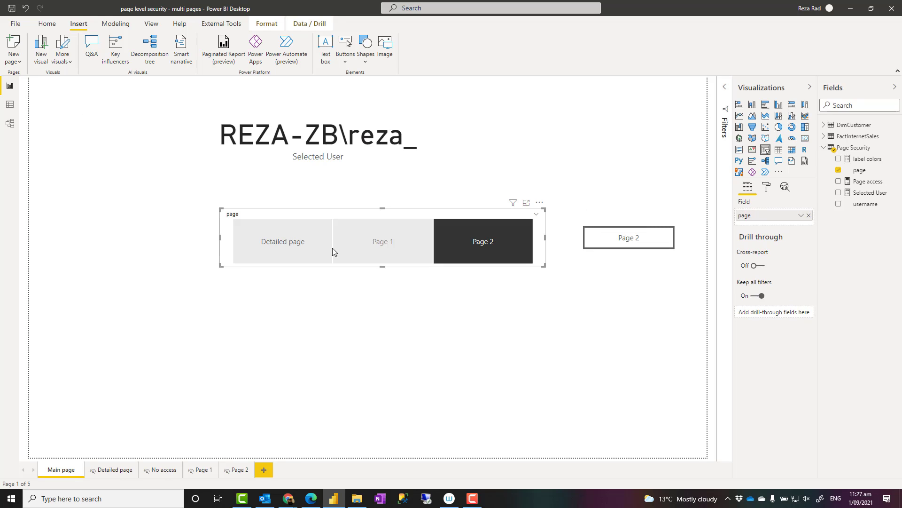
pyautogui.click(276, 251)
pyautogui.click(404, 252)
pyautogui.click(460, 251)
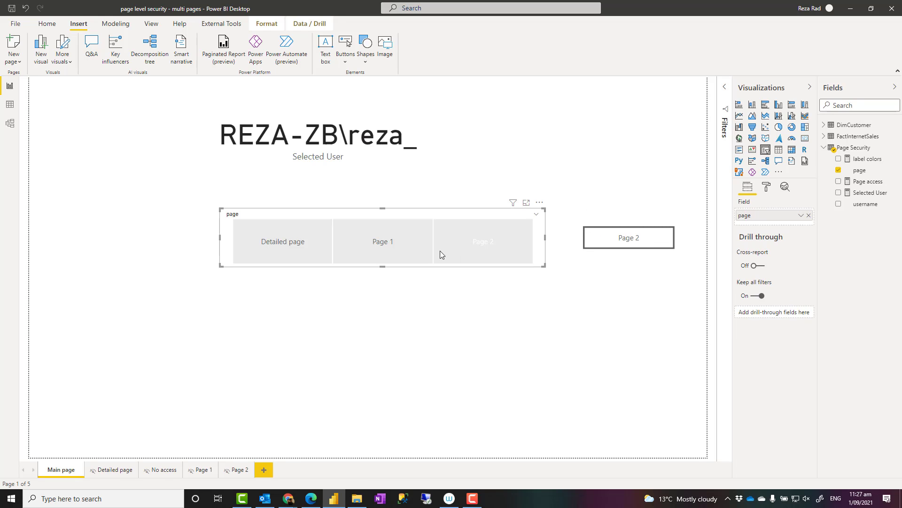
pyautogui.click(362, 250)
pyautogui.click(295, 245)
pyautogui.click(461, 246)
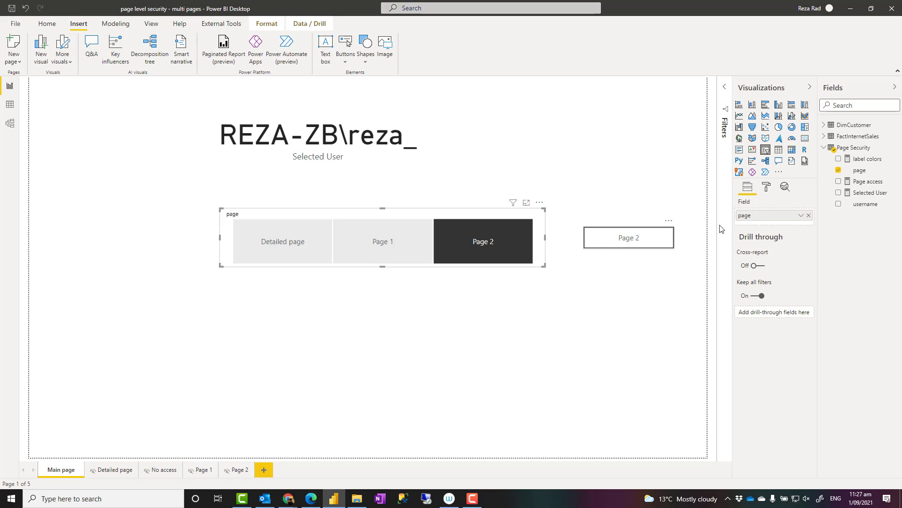
# - Open the Page access measure's formula and enlarge its text to examine the SELECTEDVALUE expression
pyautogui.click(863, 182)
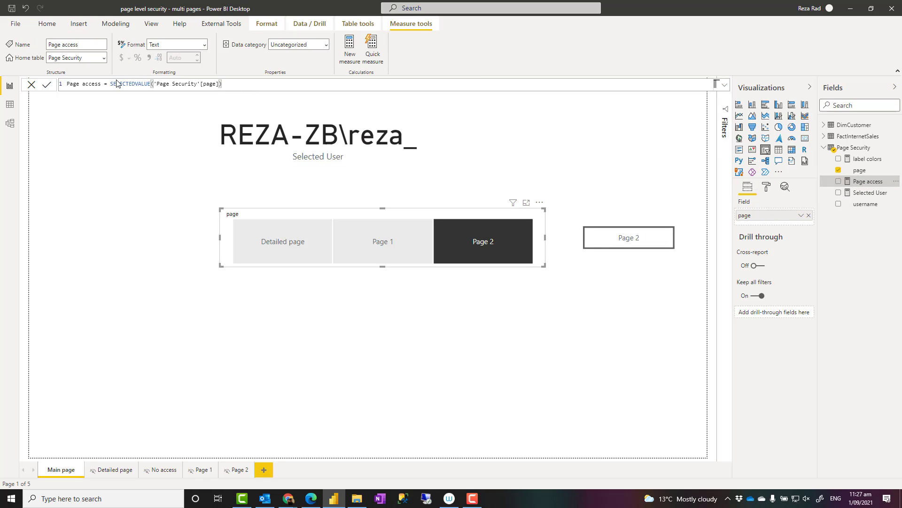
pyautogui.scroll(7, 117, 84)
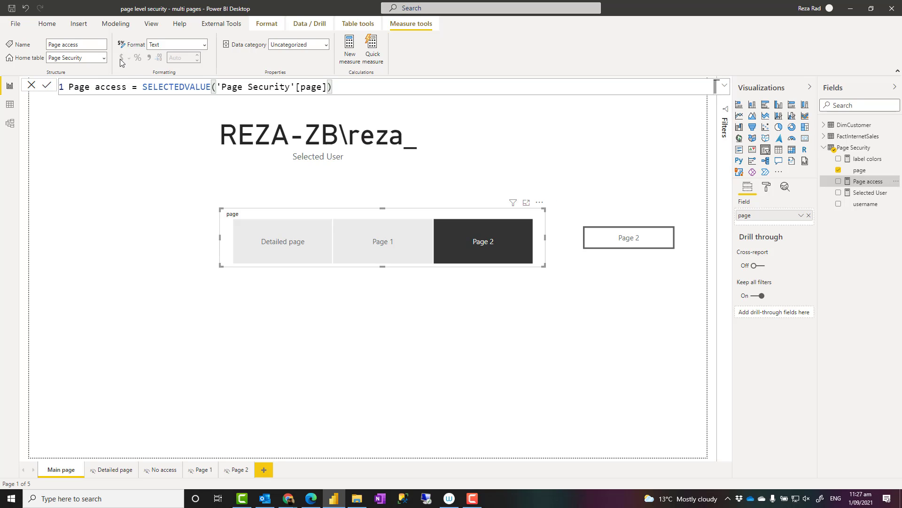
pyautogui.click(115, 24)
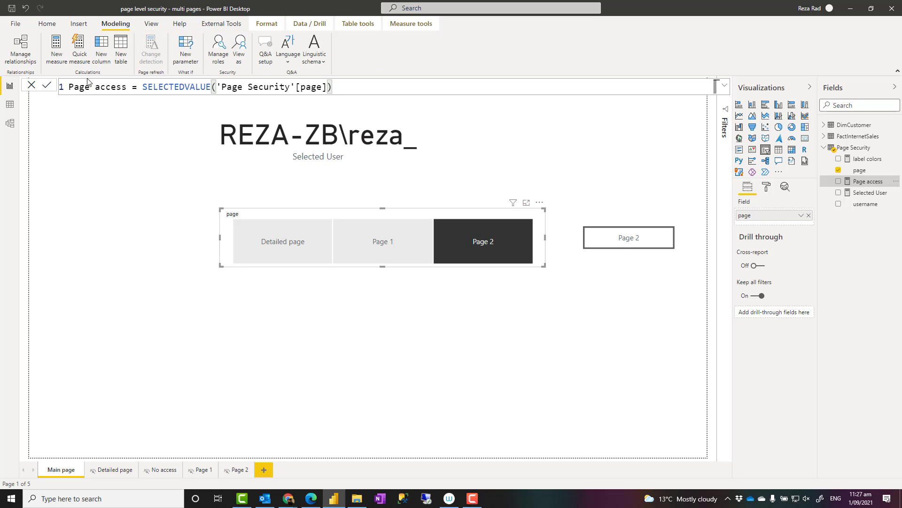
pyautogui.scroll(2, 113, 89)
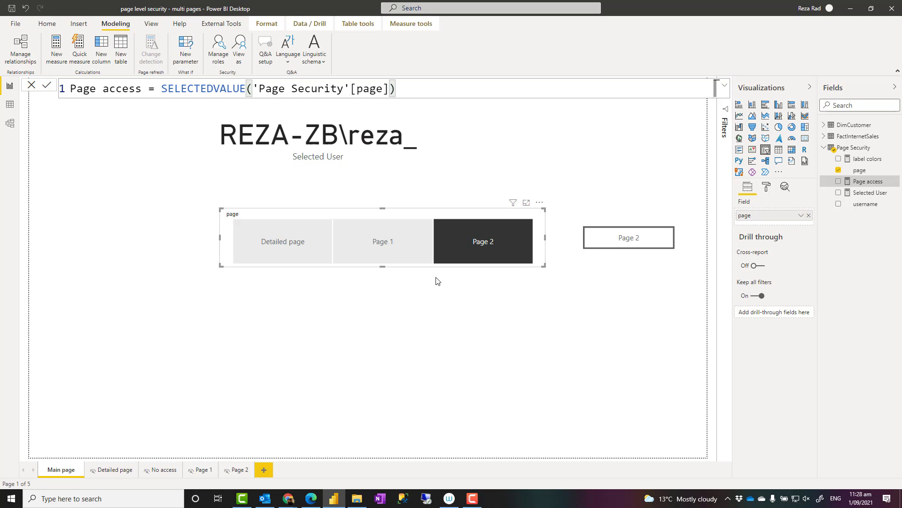
# - Select Page 1, Detailed page and Page 2 in turn in the page slicer to test the Page access measure
pyautogui.click(459, 243)
pyautogui.click(384, 241)
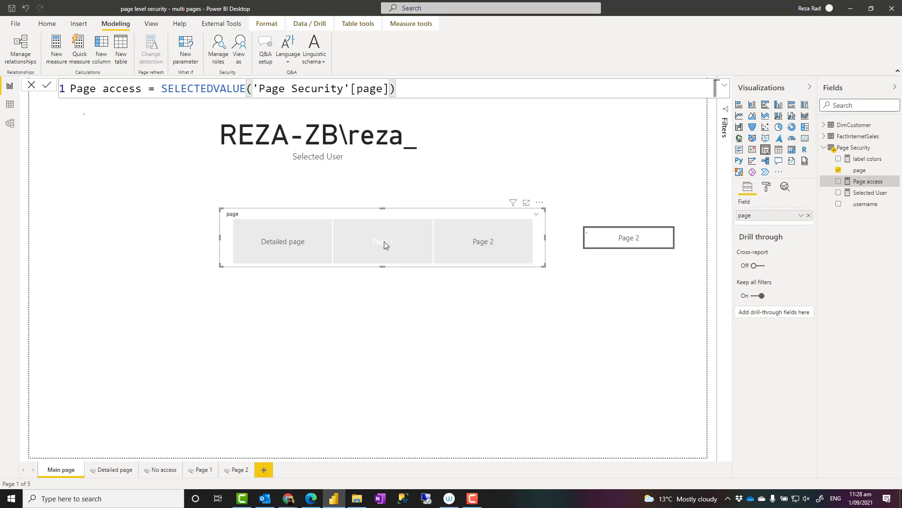
pyautogui.click(273, 247)
pyautogui.click(465, 247)
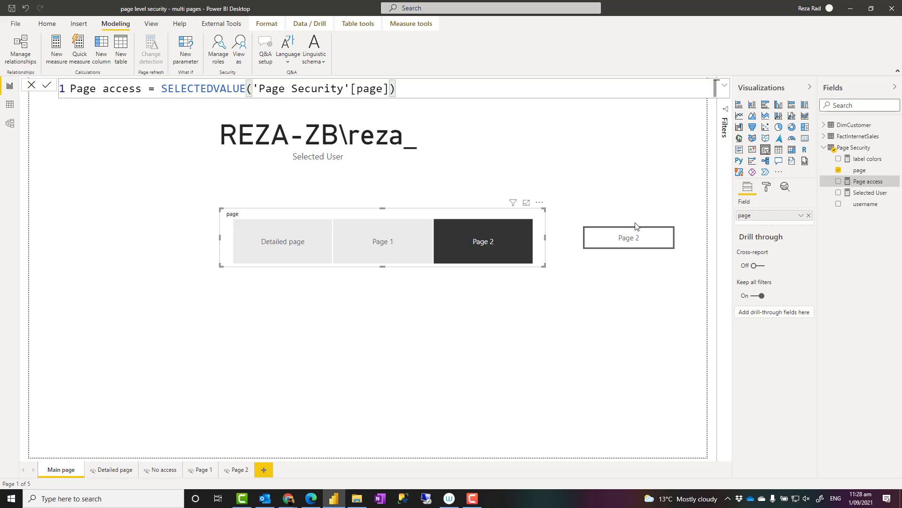
# - Examine the navigation button's default-state text formatting, based on the Page access field value, and cancel without changes
pyautogui.click(612, 243)
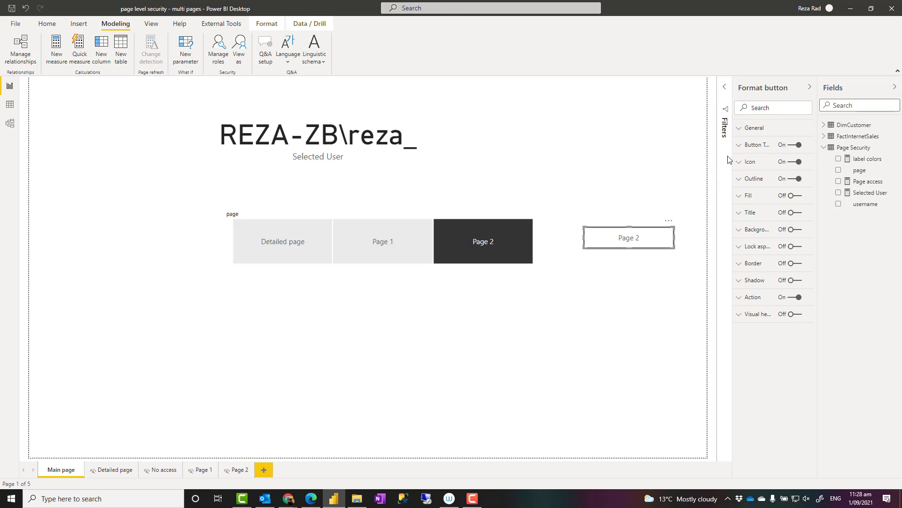
pyautogui.click(740, 146)
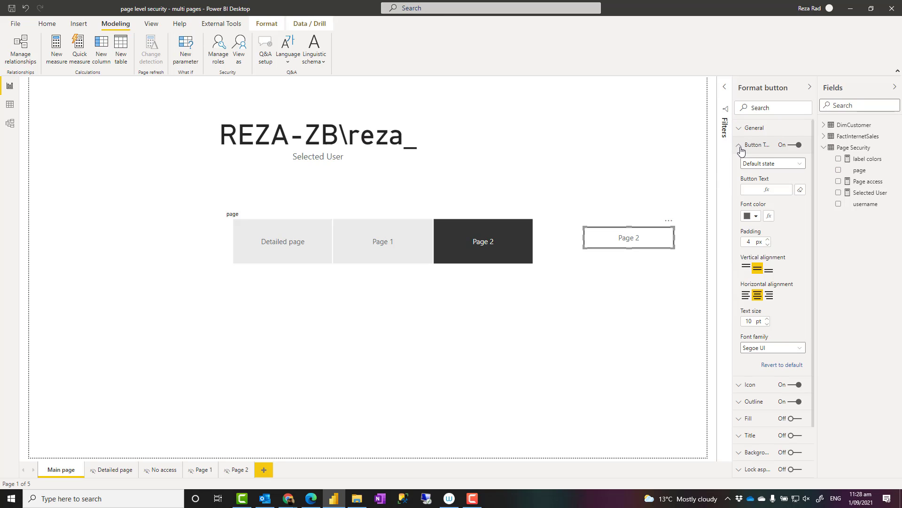
pyautogui.click(766, 192)
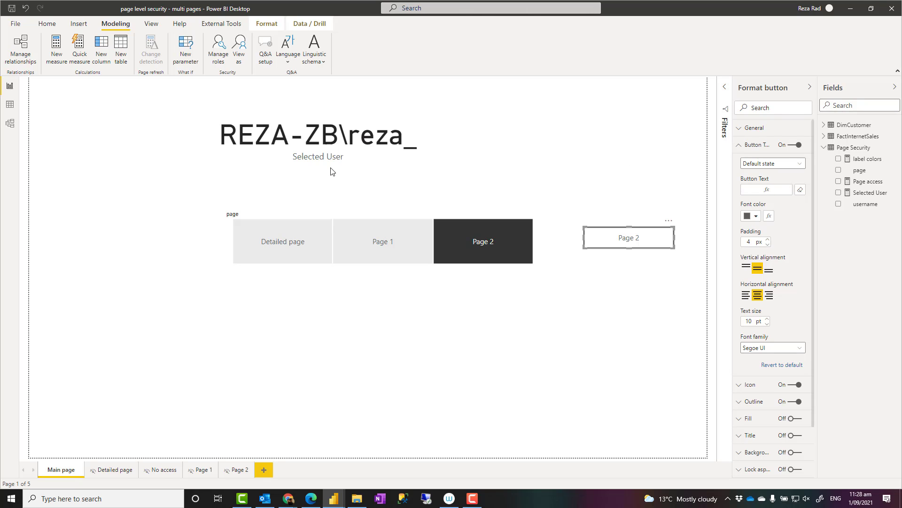
pyautogui.click(767, 191)
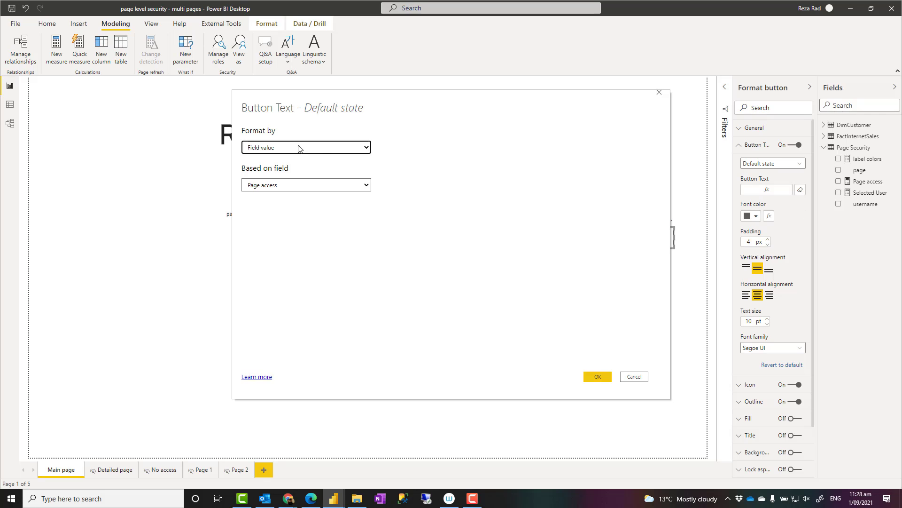
pyautogui.moveTo(359, 130); pyautogui.dragTo(285, 134)
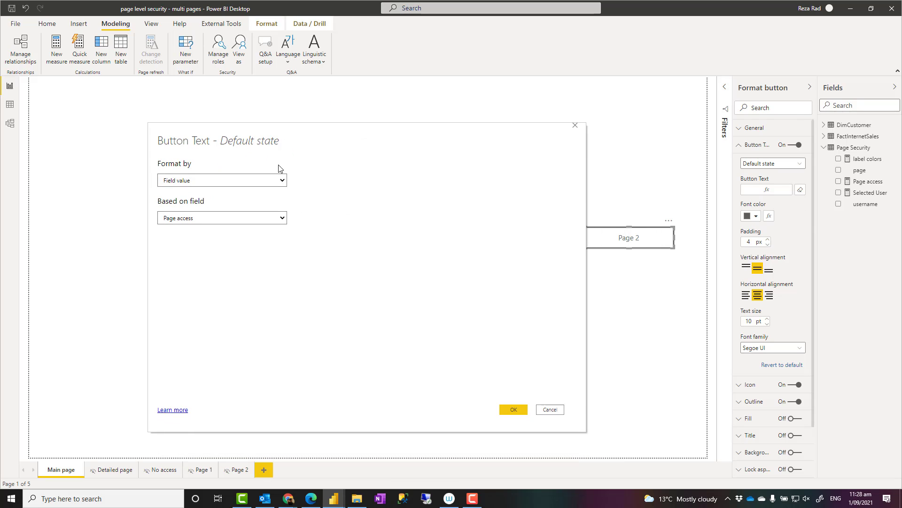
pyautogui.click(260, 183)
pyautogui.click(249, 191)
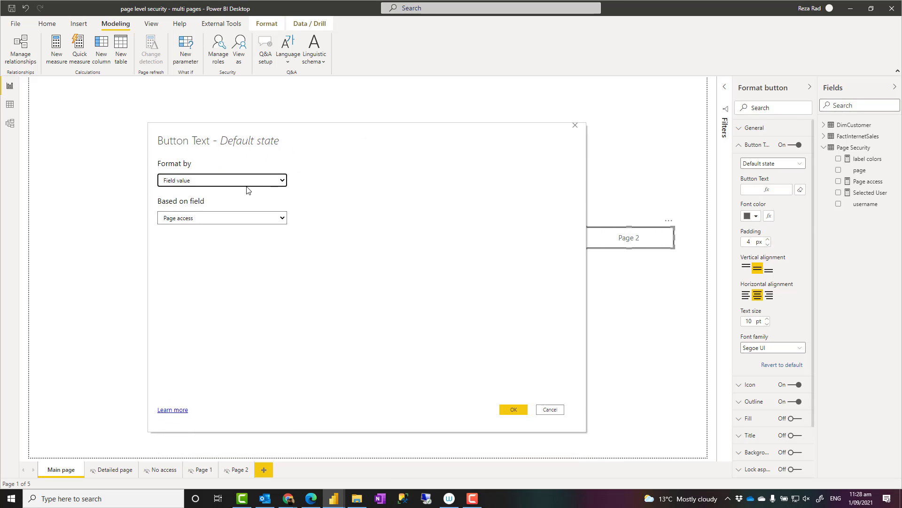
pyautogui.click(201, 222)
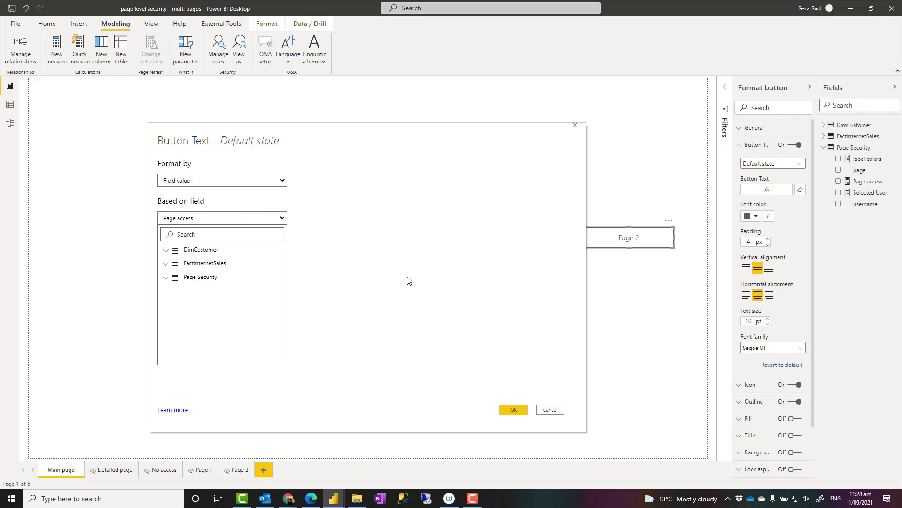
pyautogui.click(549, 410)
pyautogui.click(783, 191)
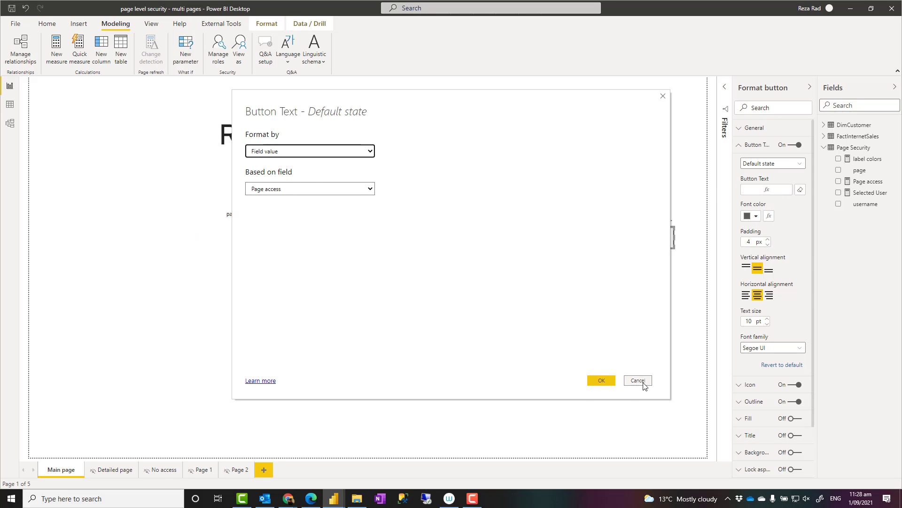
pyautogui.click(640, 381)
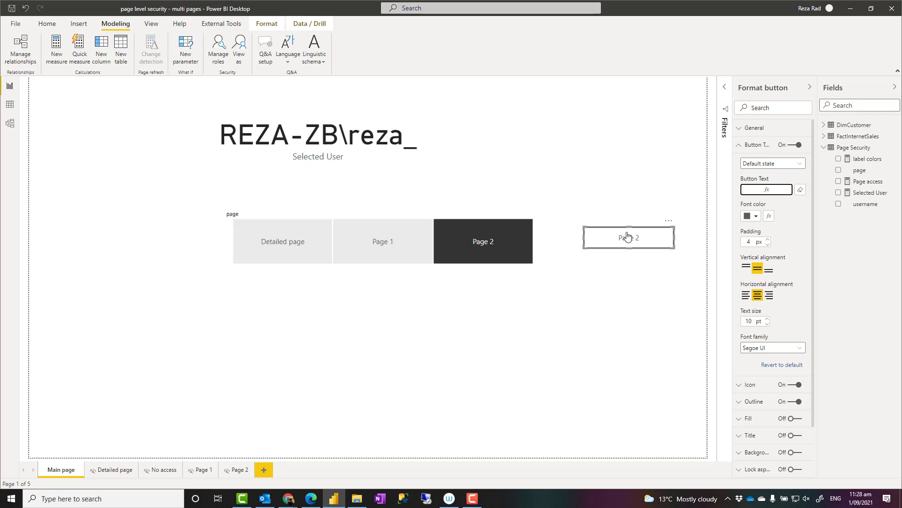
# - Switch the page slicer through Page 1 and Detailed page, ending on Page 2, to check the button's dynamic text
pyautogui.click(383, 244)
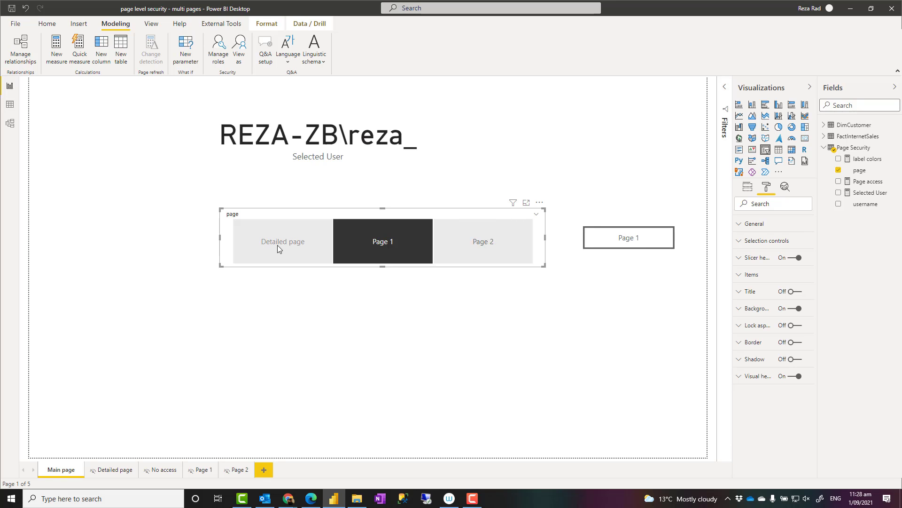
pyautogui.click(277, 247)
pyautogui.click(377, 244)
pyautogui.click(492, 242)
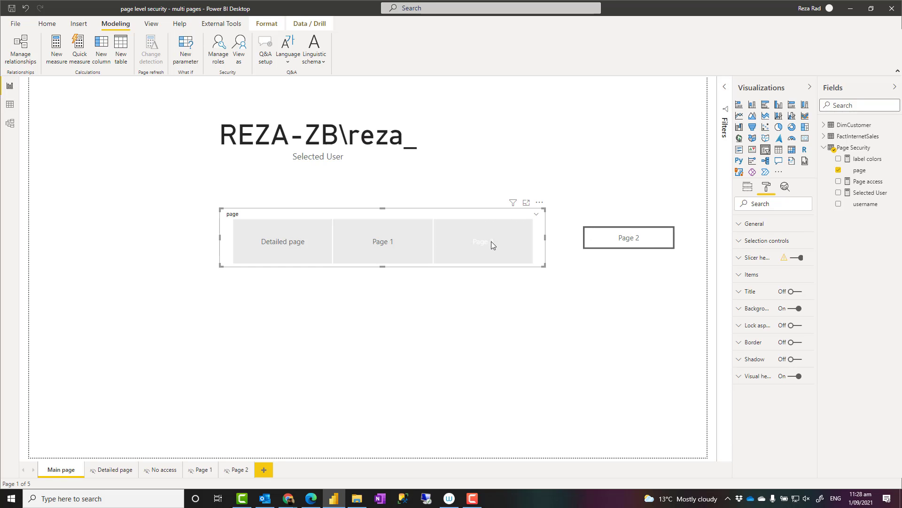
# - Examine the button's Action settings, including the Page navigation type and the destination based on the Page access field value
pyautogui.click(637, 245)
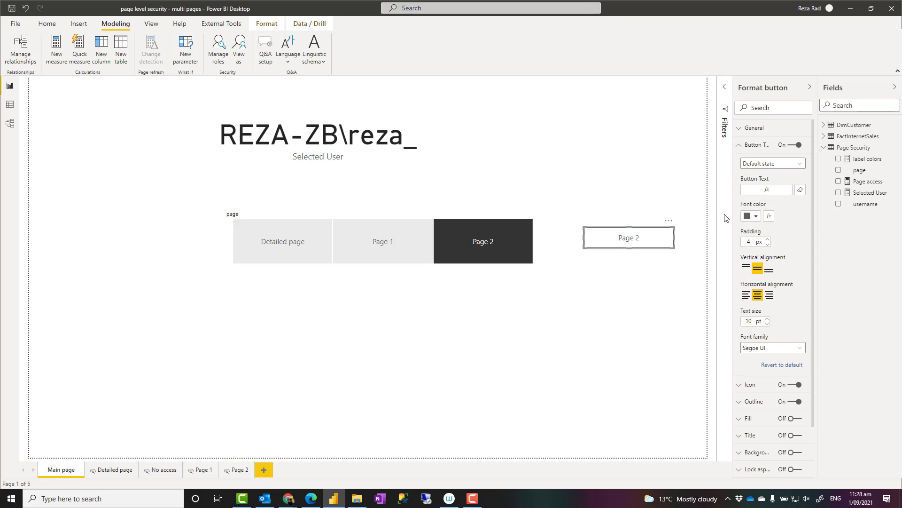
pyautogui.click(739, 146)
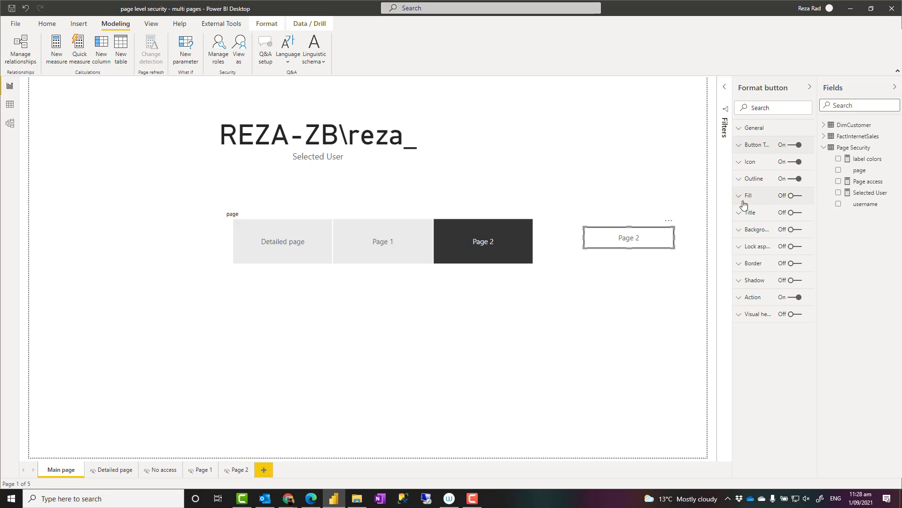
pyautogui.click(739, 297)
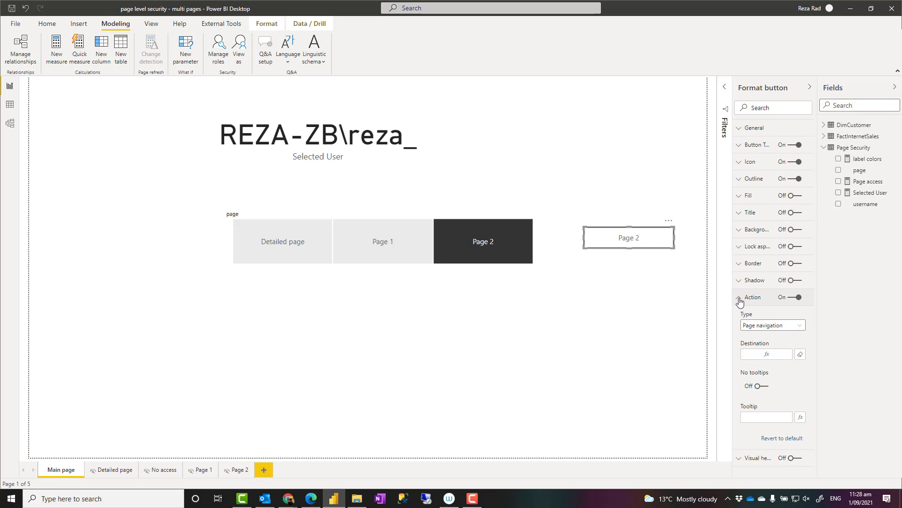
pyautogui.hotkey('ctrl', '1')
pyautogui.click(794, 334)
pyautogui.moveTo(672, 283); pyautogui.dragTo(825, 335)
pyautogui.moveTo(679, 363); pyautogui.dragTo(781, 390)
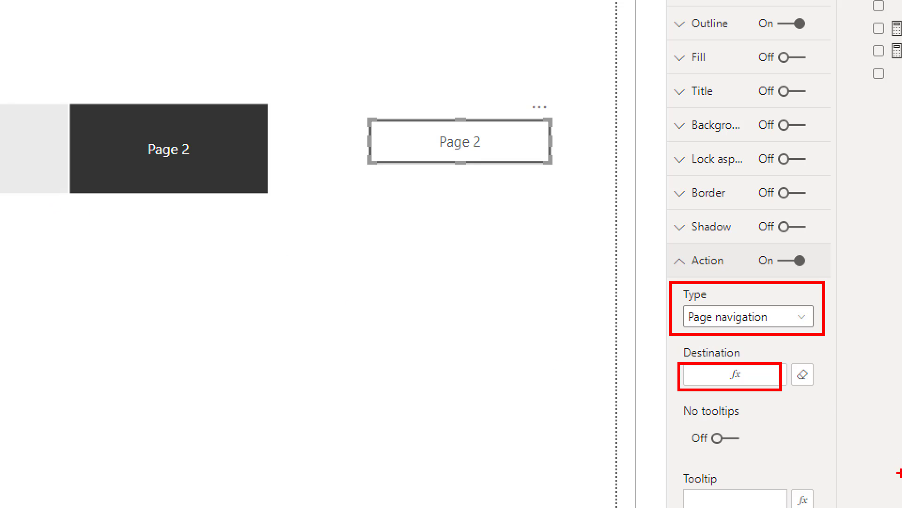
pyautogui.press('Escape')
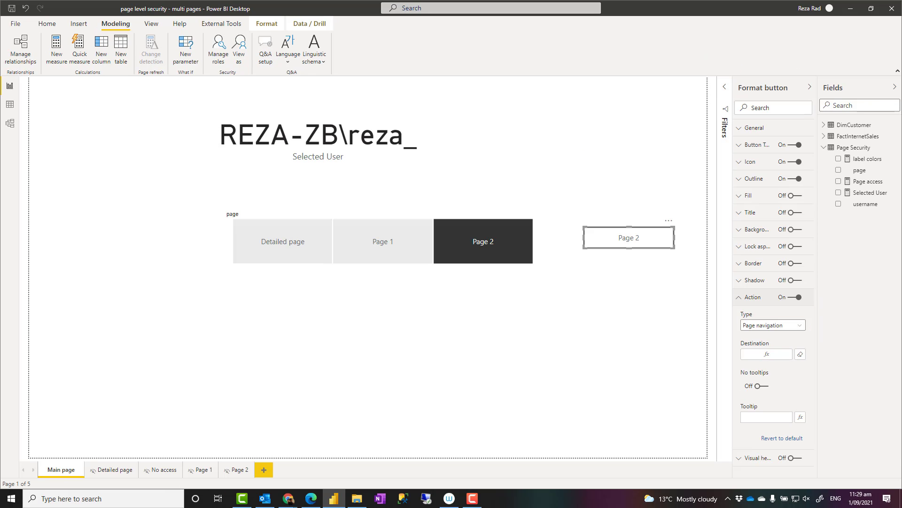
pyautogui.click(767, 355)
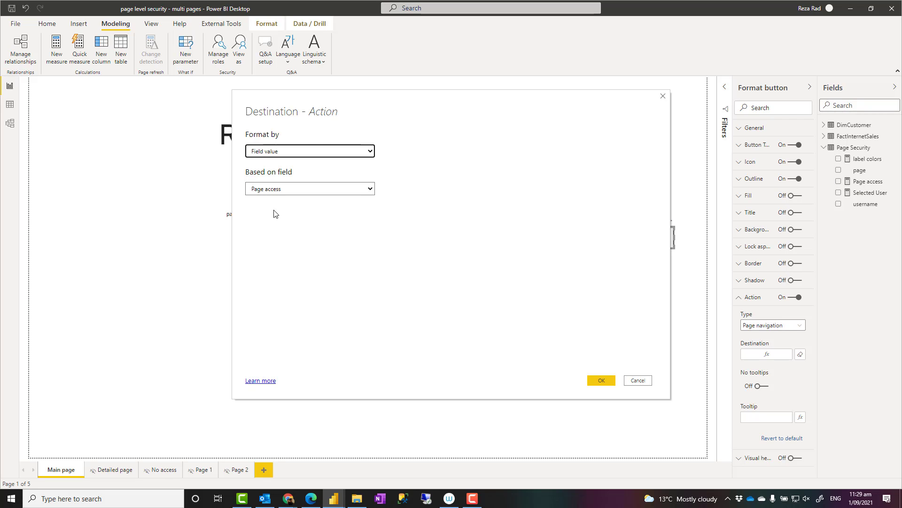
pyautogui.press('Return')
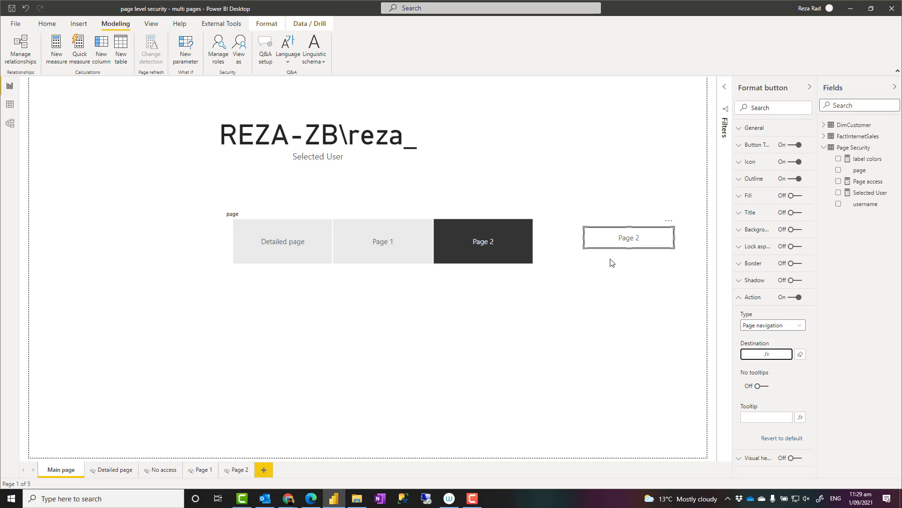
# - Select Page 1 in the page slicer, follow the navigation button to that page, and return to Main page with its back button
pyautogui.click(379, 241)
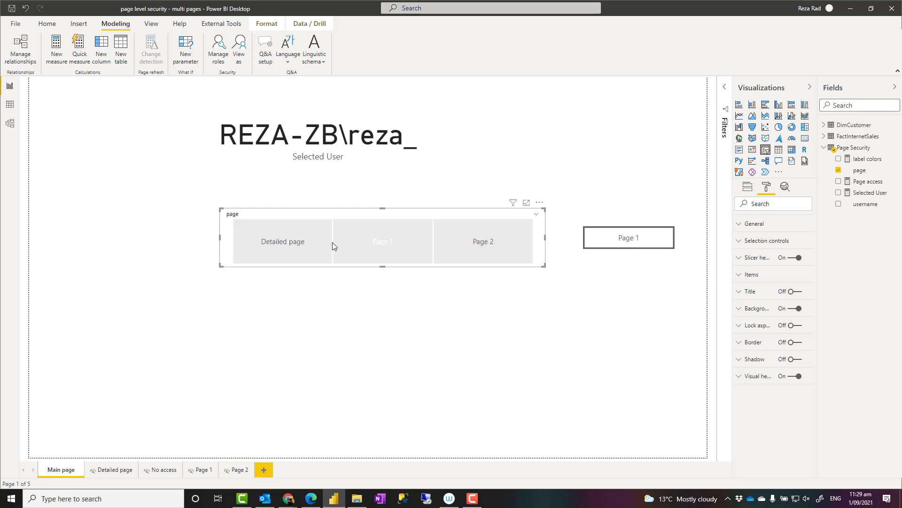
pyautogui.click(289, 243)
pyautogui.click(383, 242)
pyautogui.keyDown('ctrl'); pyautogui.click(630, 242); pyautogui.keyUp('ctrl')
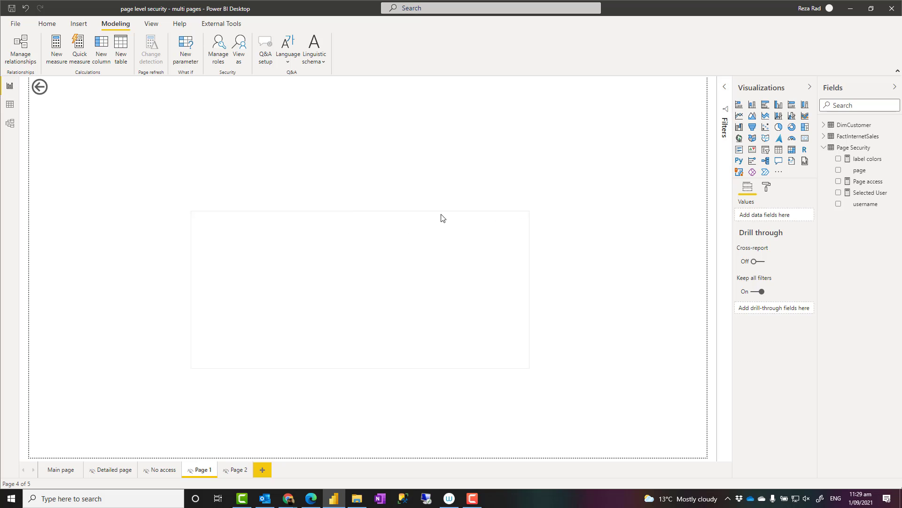
pyautogui.keyDown('ctrl'); pyautogui.click(39, 87); pyautogui.keyUp('ctrl')
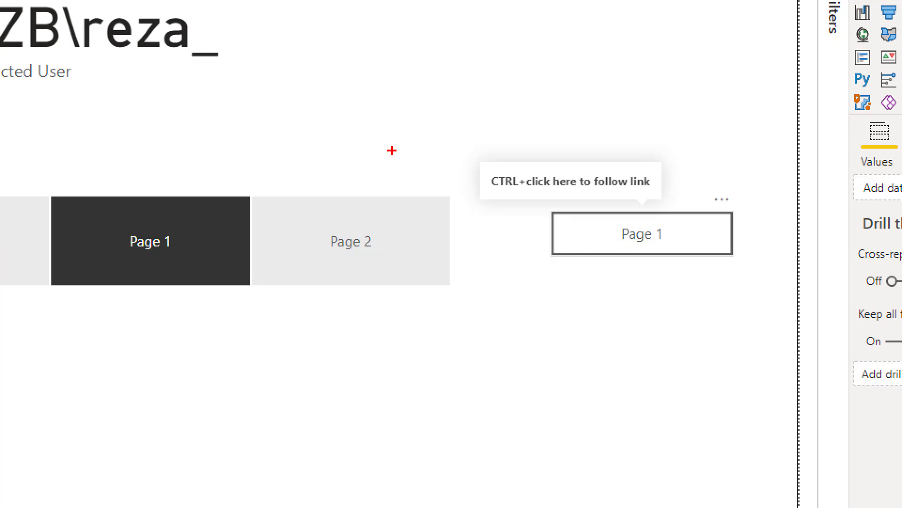
# - Select Detailed page in the page slicer and reposition the Selected User card so it is centered above the slicer
pyautogui.moveTo(545, 202); pyautogui.dragTo(632, 221)
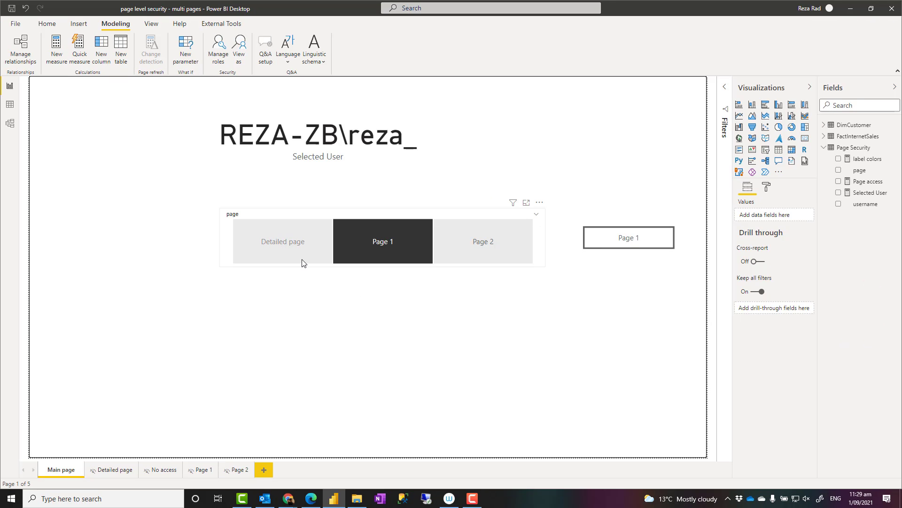
pyautogui.click(296, 260)
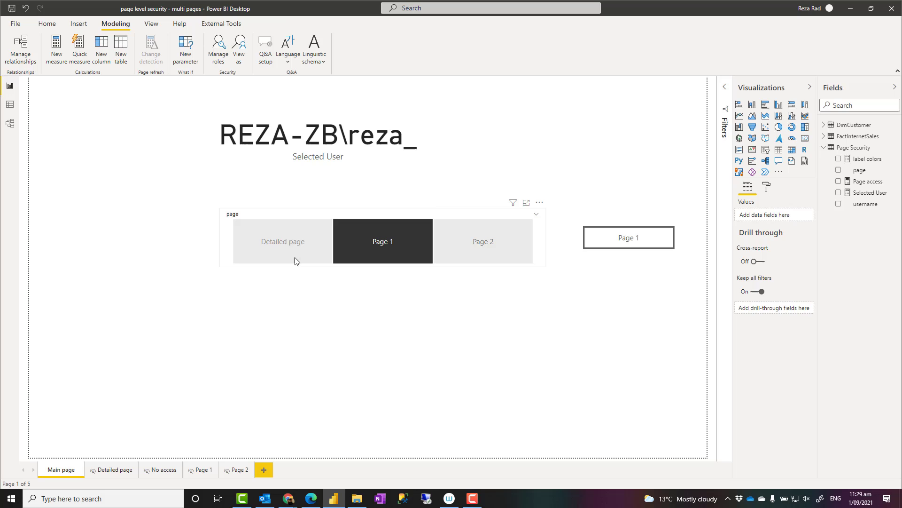
pyautogui.click(367, 385)
pyautogui.moveTo(300, 126); pyautogui.dragTo(363, 136)
pyautogui.click(374, 340)
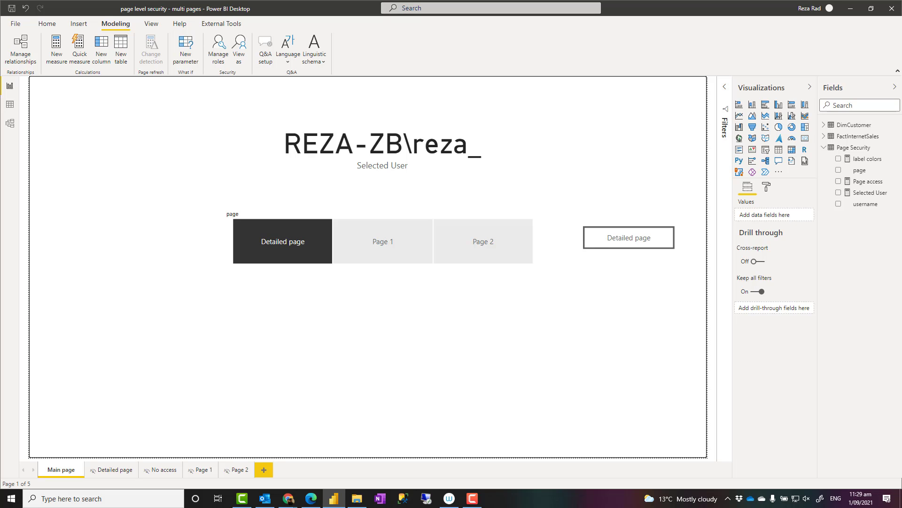
# - Switch to the Power BI service in Chrome and review the row-level security role members of the "page level security - multi pages" dataset
pyautogui.moveTo(901, 155); pyautogui.dragTo(156, 181)
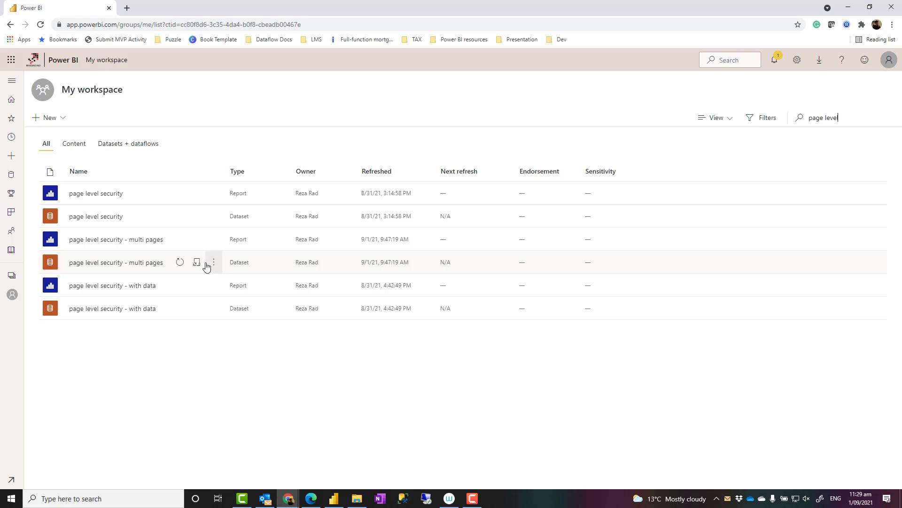
pyautogui.click(213, 264)
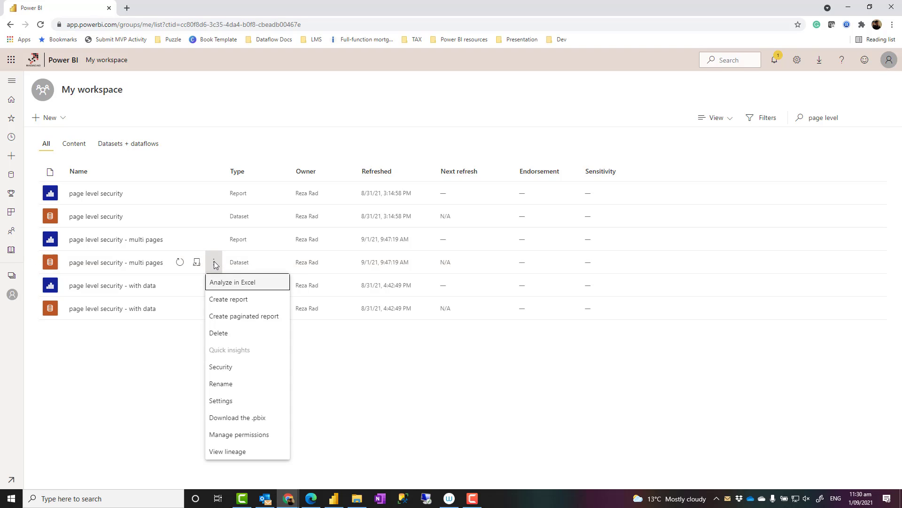
pyautogui.click(222, 368)
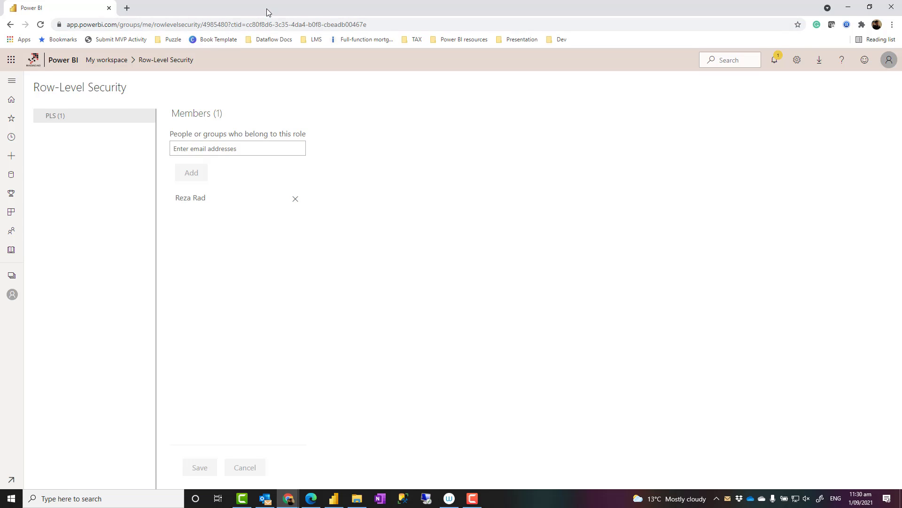
pyautogui.press('super+Down')
pyautogui.press('super+Down')
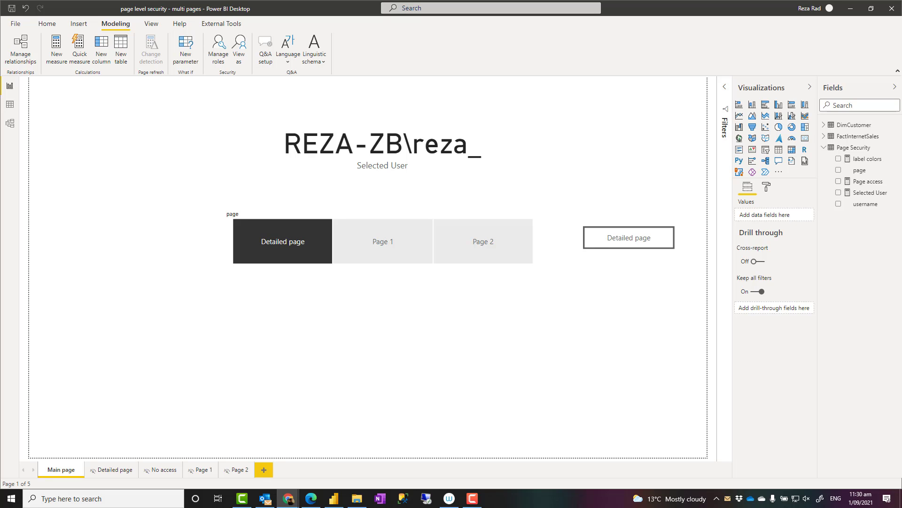
# - Return to the main page of the published report in Edge and check its user against the Page Security table in Power BI Desktop
pyautogui.click(310, 498)
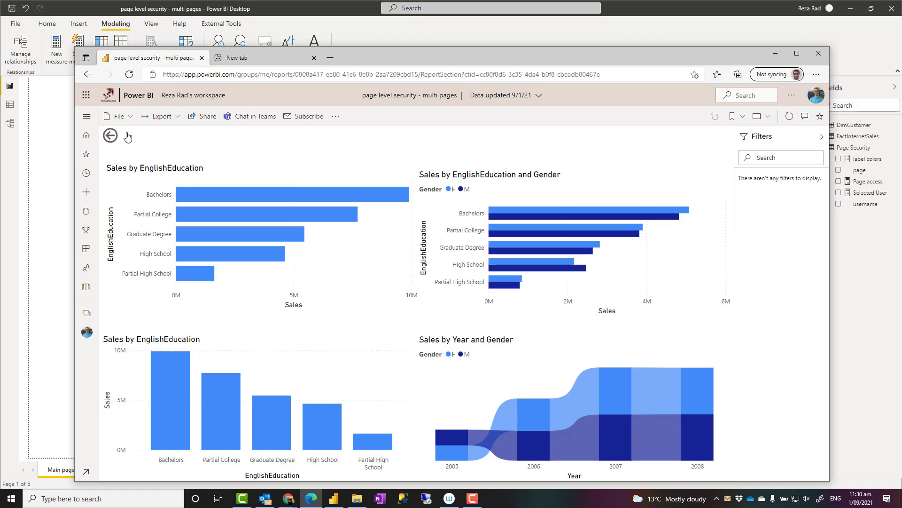
pyautogui.click(109, 136)
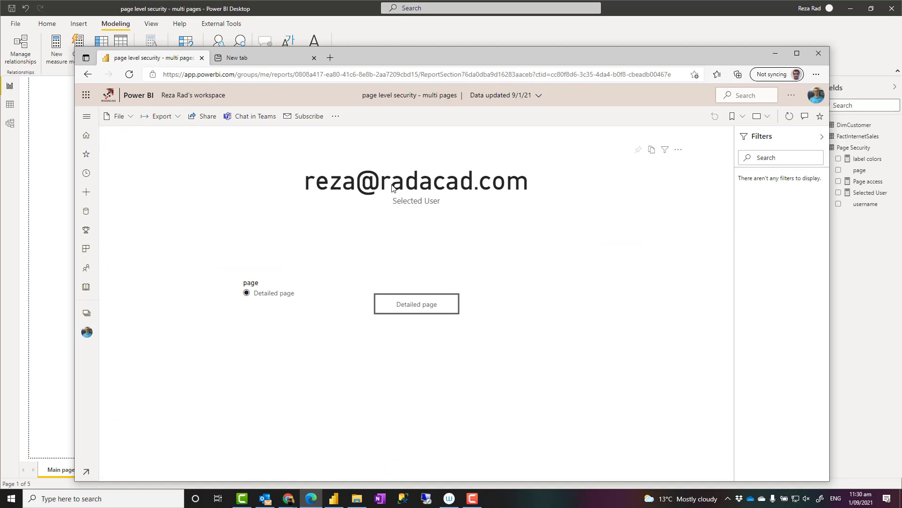
pyautogui.moveTo(423, 58); pyautogui.dragTo(901, 57)
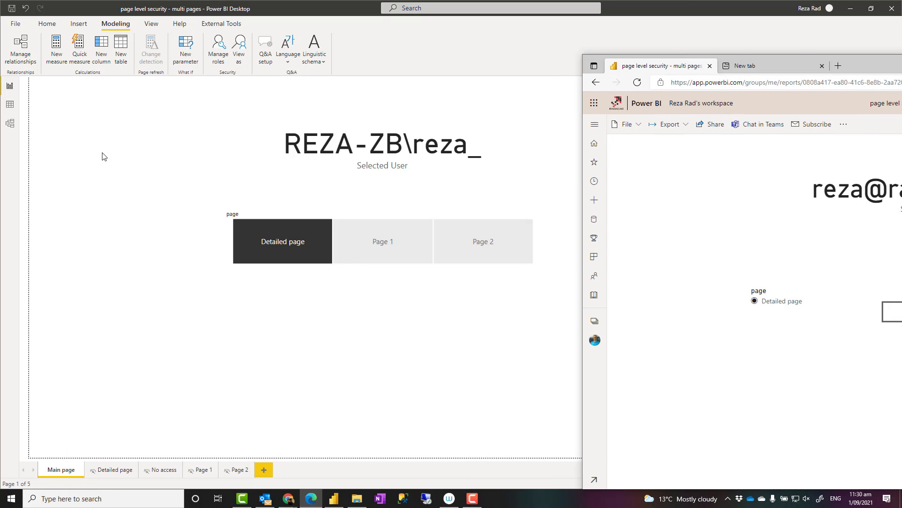
pyautogui.click(10, 104)
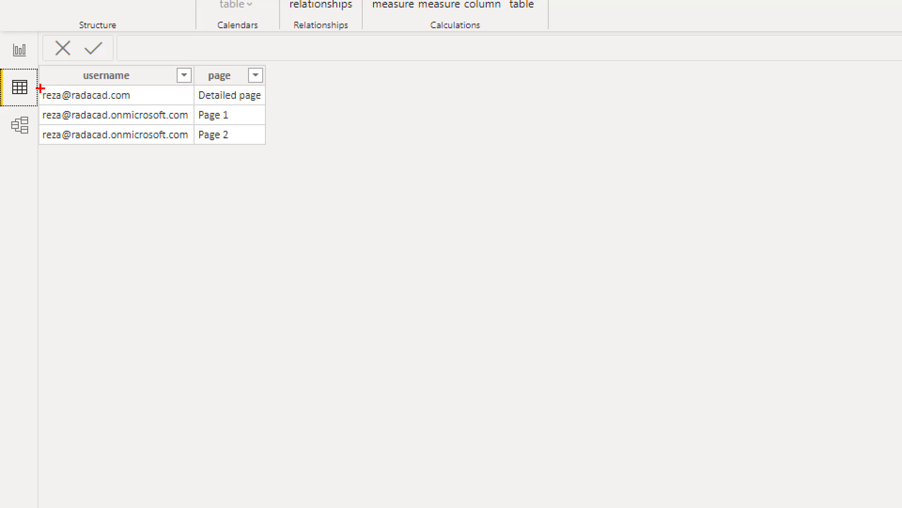
pyautogui.moveTo(37, 86); pyautogui.dragTo(291, 110)
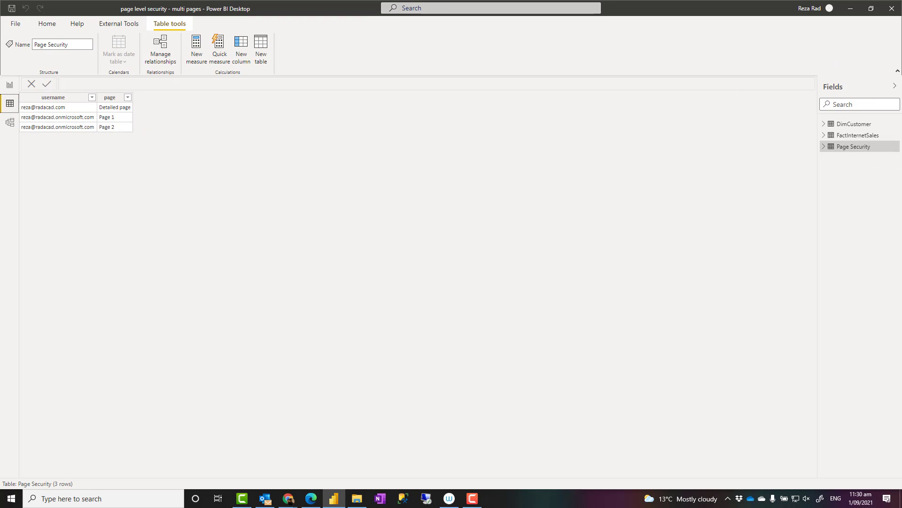
# - Test the published report's Detailed page button, return to its main page, and compare the result with the Page Security table
pyautogui.moveTo(901, 66); pyautogui.dragTo(464, 67)
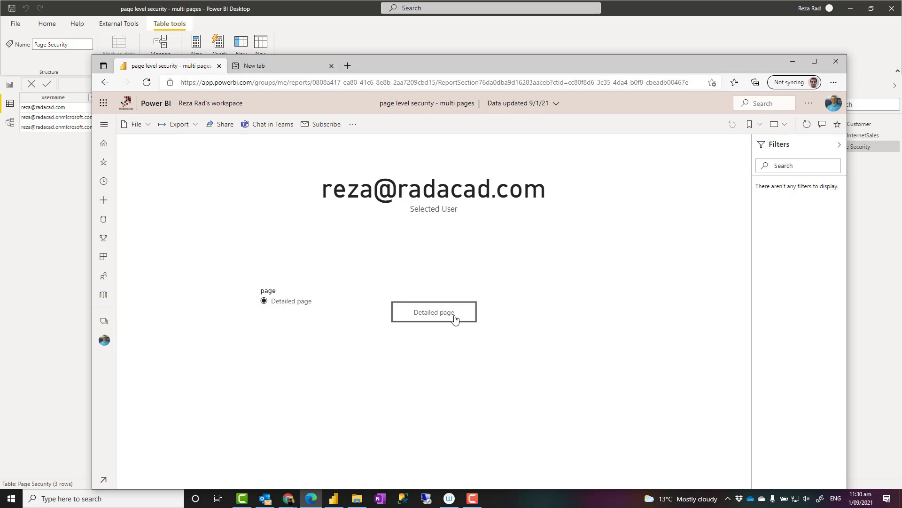
pyautogui.click(439, 317)
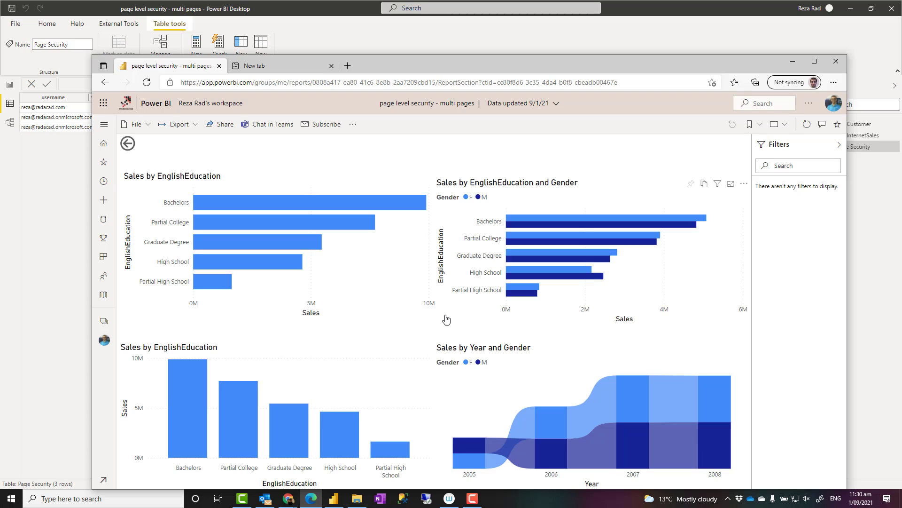
pyautogui.moveTo(492, 69); pyautogui.dragTo(492, 55)
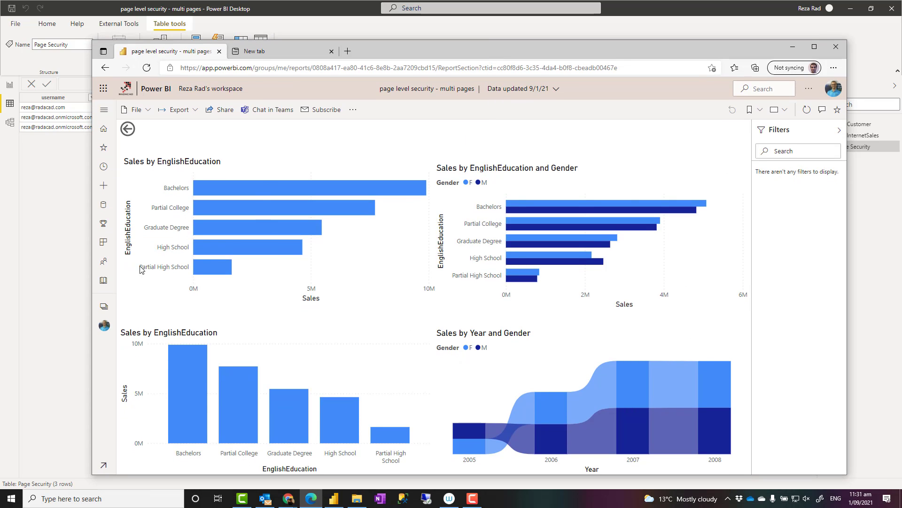
pyautogui.click(128, 129)
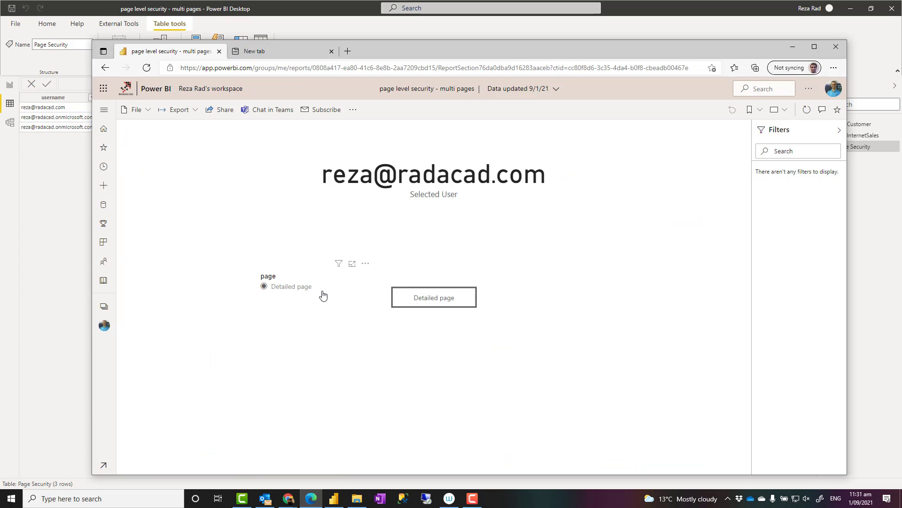
pyautogui.moveTo(432, 49); pyautogui.dragTo(513, 88)
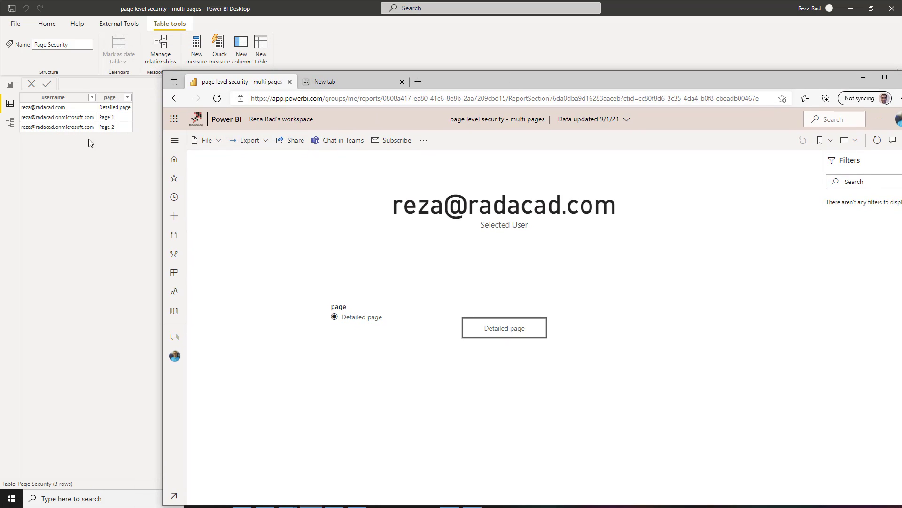
pyautogui.moveTo(545, 82); pyautogui.dragTo(463, 86)
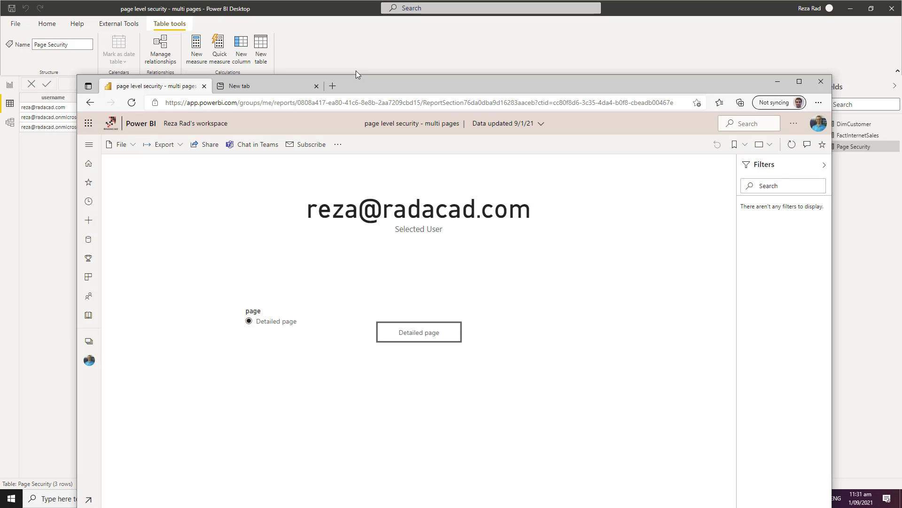
# - Open the Detailed page through the published report's navigation button and copy that page's URL
pyautogui.click(411, 337)
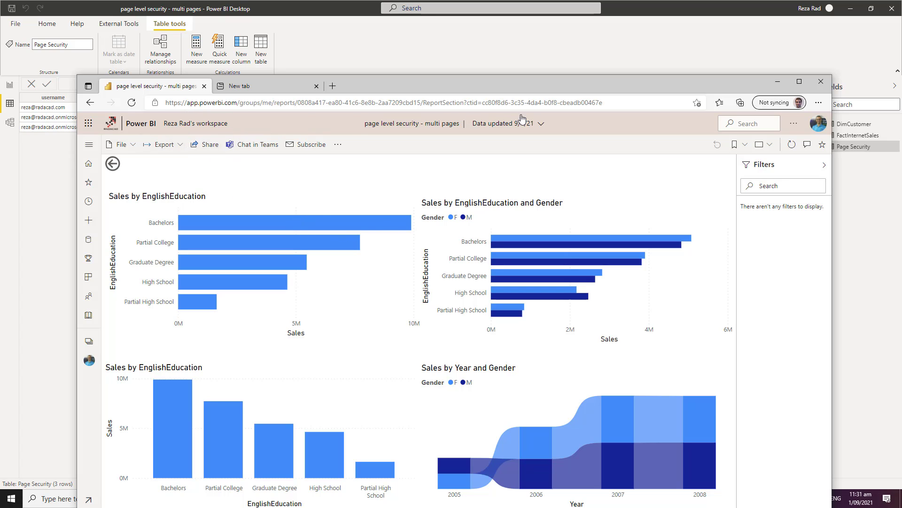
pyautogui.click(488, 103)
pyautogui.rightClick(416, 106)
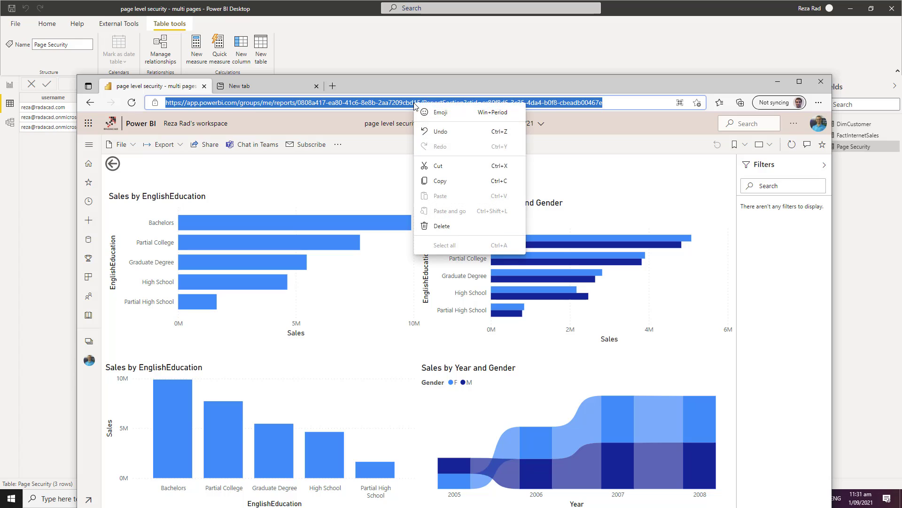
pyautogui.click(444, 179)
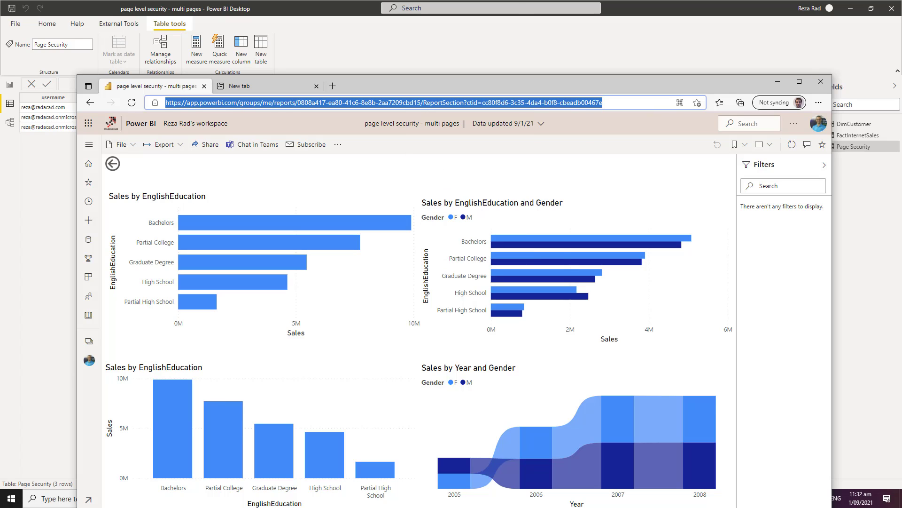
# - Paste the copied page URL into a new Chrome tab's address field, and return the published report in Edge to its main page
pyautogui.hotkey('alt', 'Tab')
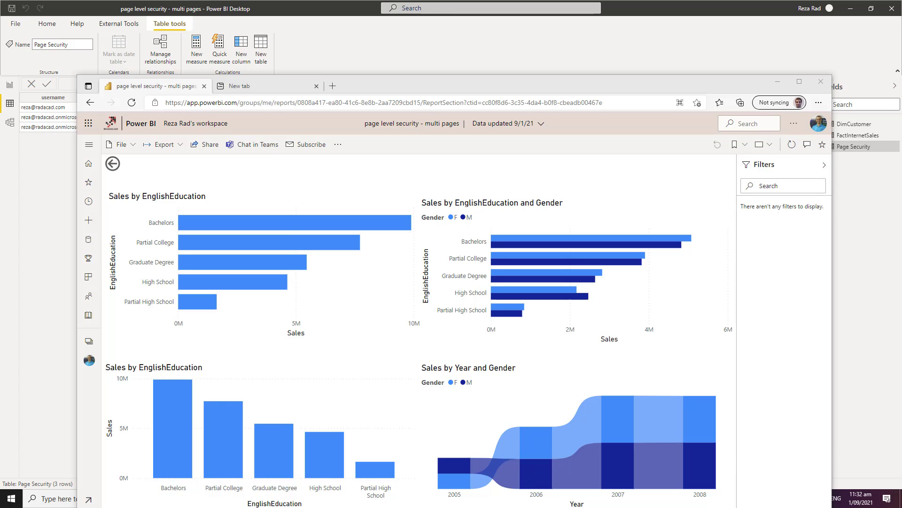
pyautogui.moveTo(529, 112); pyautogui.dragTo(518, 90)
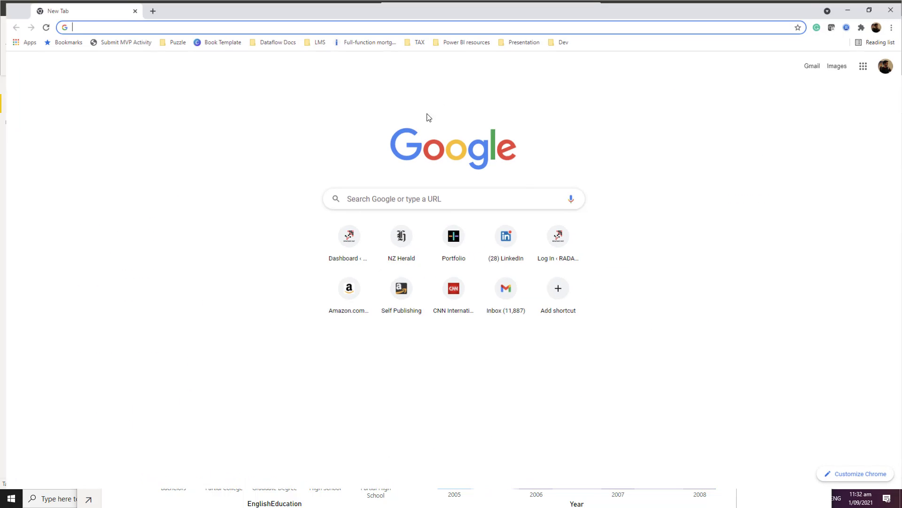
pyautogui.hotkey('ctrl', 'v')
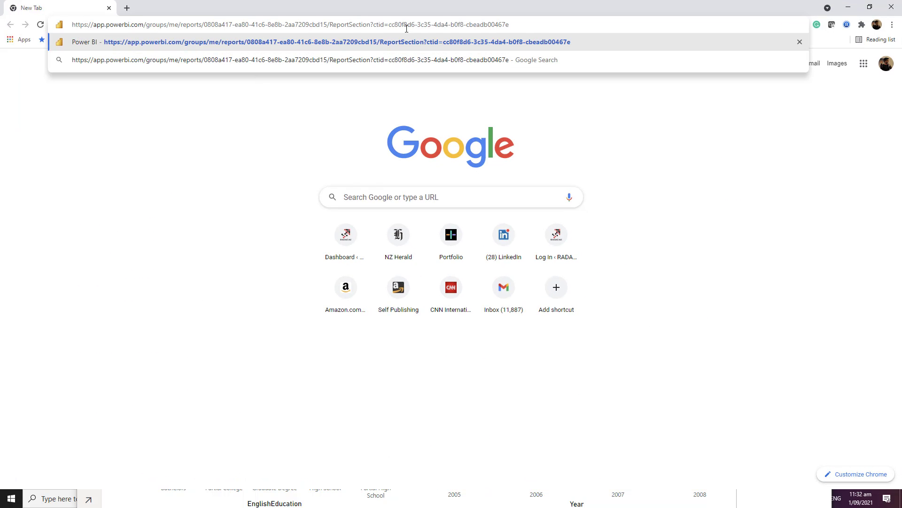
pyautogui.moveTo(656, 11); pyautogui.dragTo(901, 142)
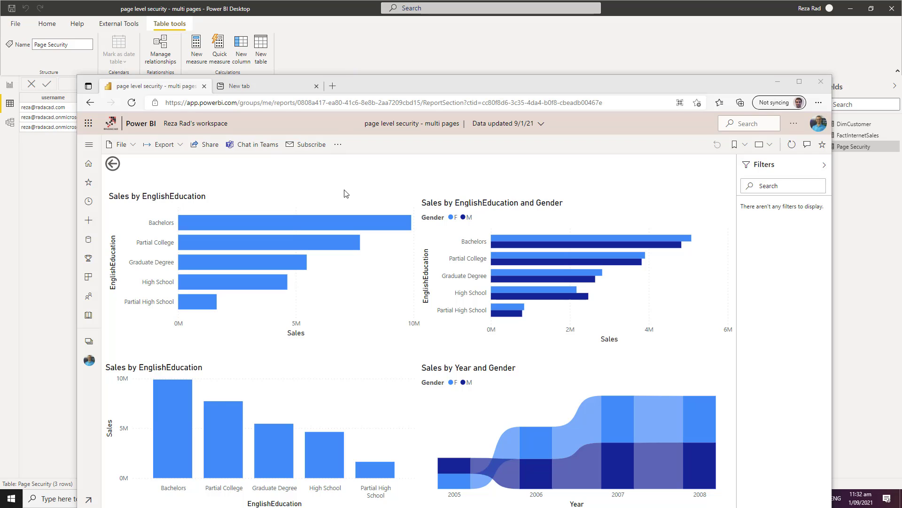
pyautogui.click(113, 165)
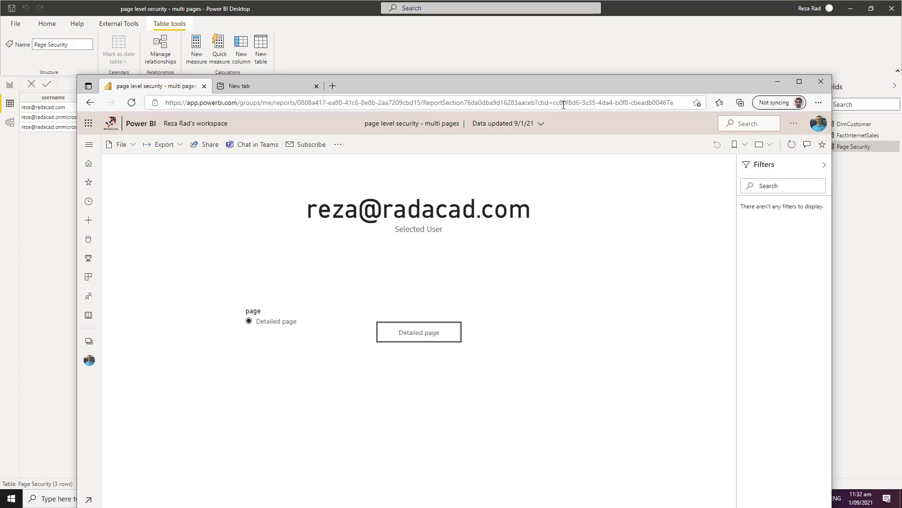
# - Switch to Power BI Desktop, look over the model's tables and relationships, and open the report's hidden Detailed page
pyautogui.click(465, 57)
pyautogui.click(12, 128)
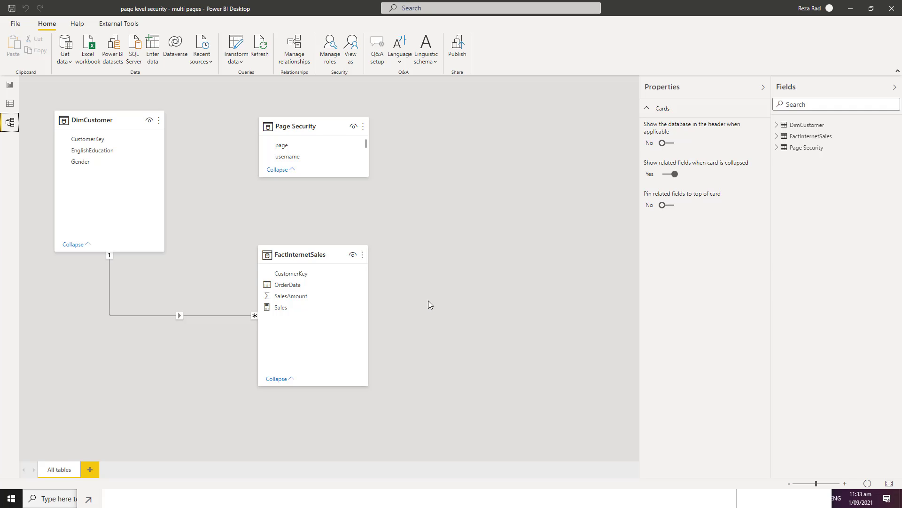
pyautogui.click(10, 106)
pyautogui.click(10, 85)
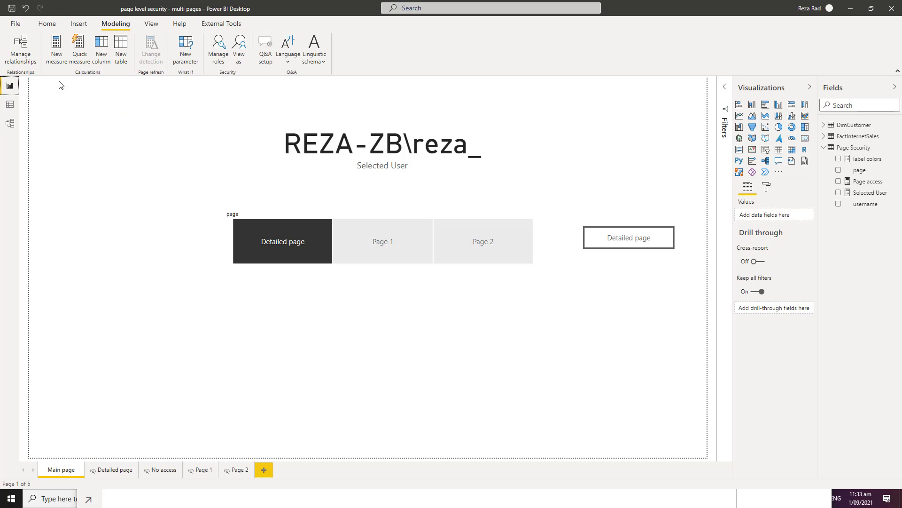
pyautogui.click(113, 470)
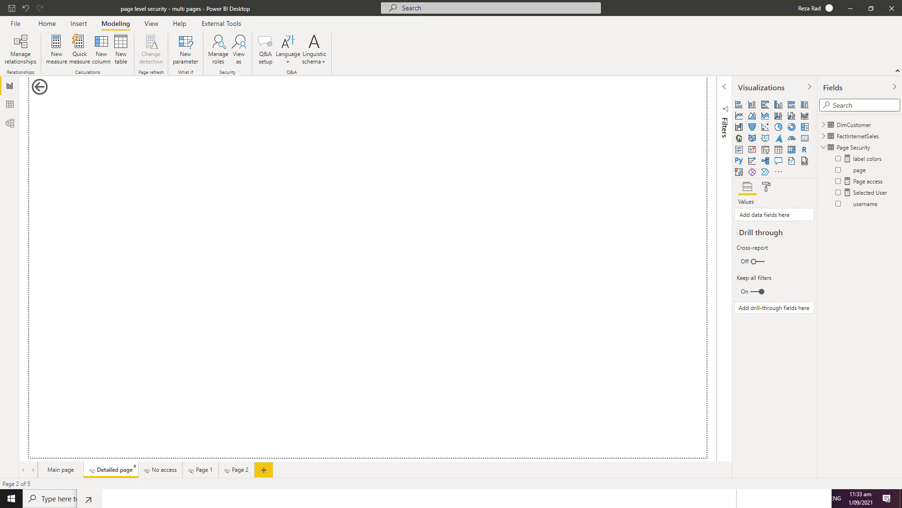
# - Switch to the published report in Edge and follow the navigation button to compare the Detailed page's charts with the Desktop version
pyautogui.hotkey('alt', 'Tab')
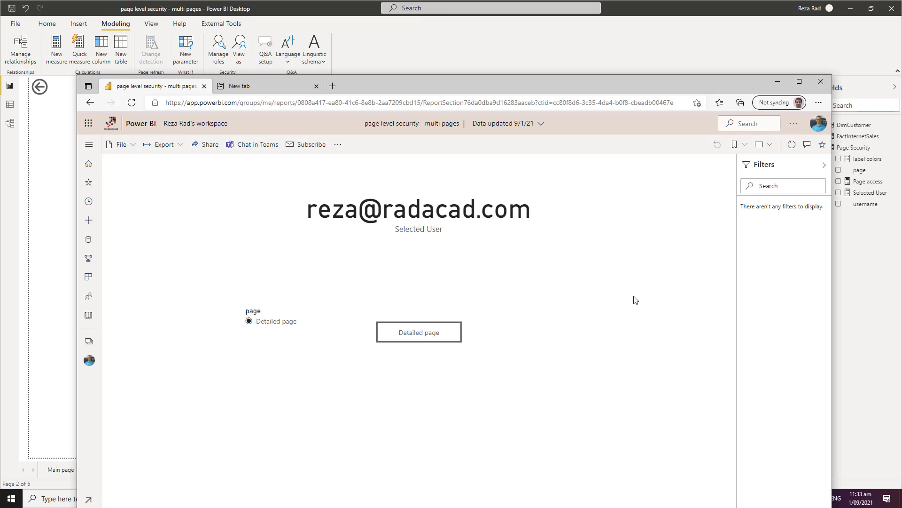
pyautogui.click(401, 341)
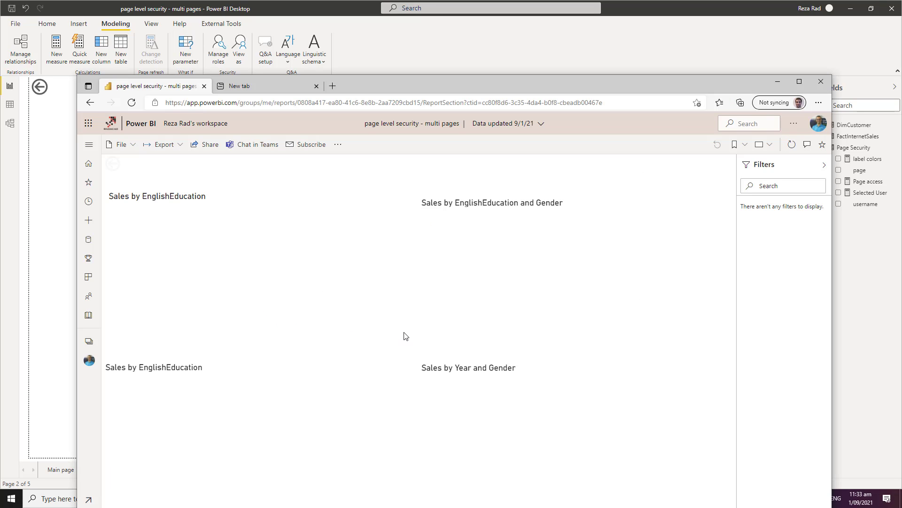
pyautogui.moveTo(391, 86); pyautogui.dragTo(445, 99)
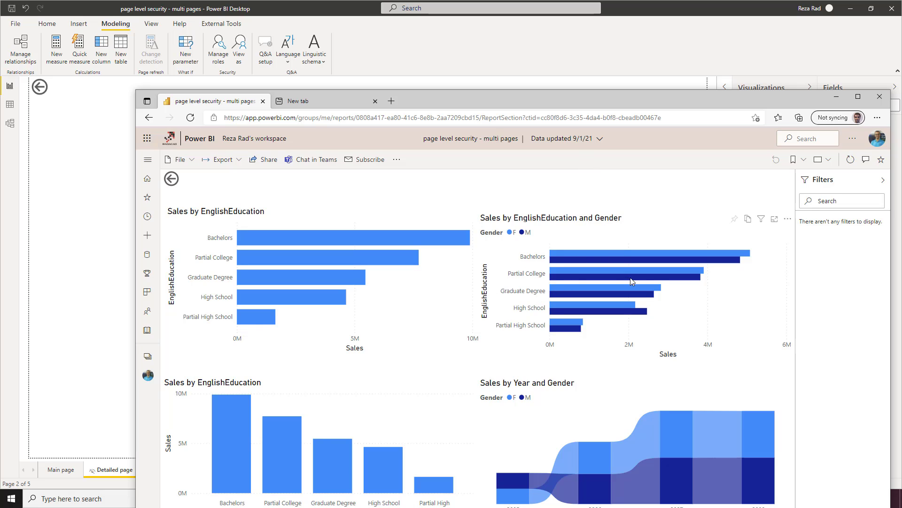
# - In Power BI Desktop, examine the DAX formulas of the Sales measure in FactInternetSales and the Selected User measure in Page Security
pyautogui.click(606, 57)
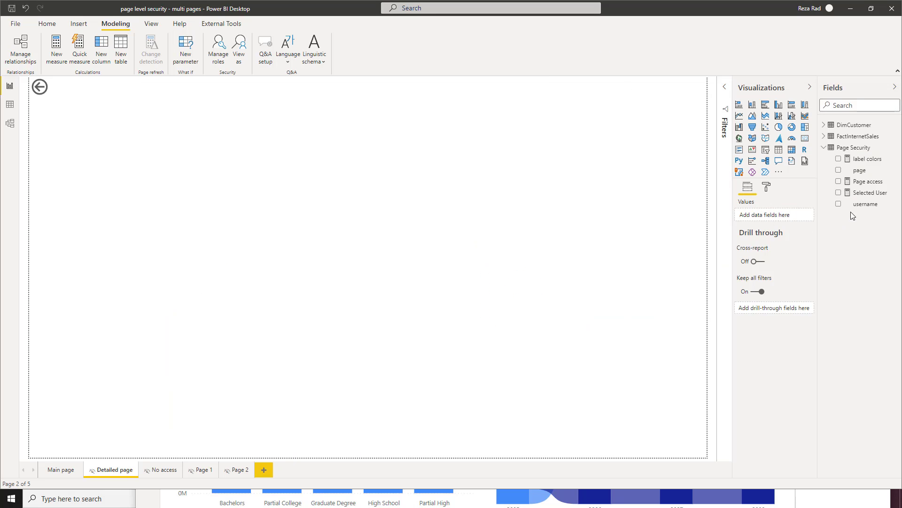
pyautogui.click(823, 136)
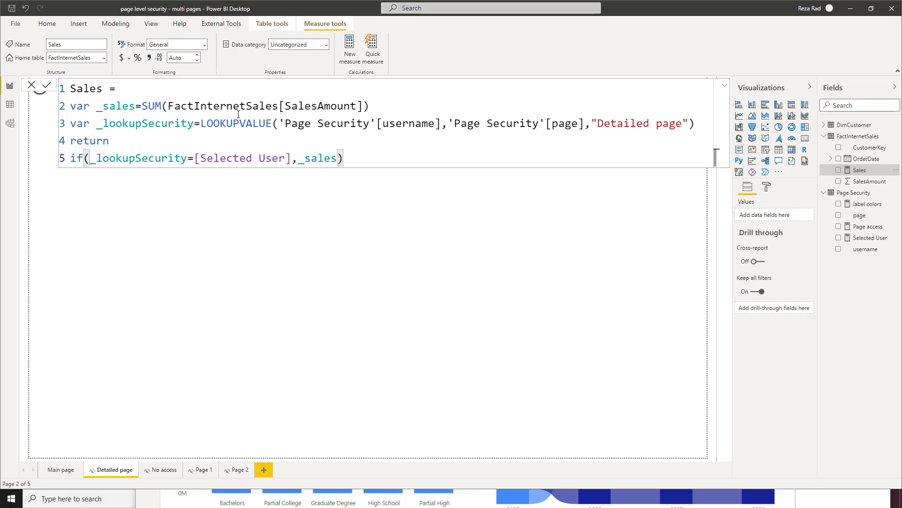
pyautogui.moveTo(371, 106); pyautogui.dragTo(143, 108)
pyautogui.click(348, 154)
pyautogui.click(864, 239)
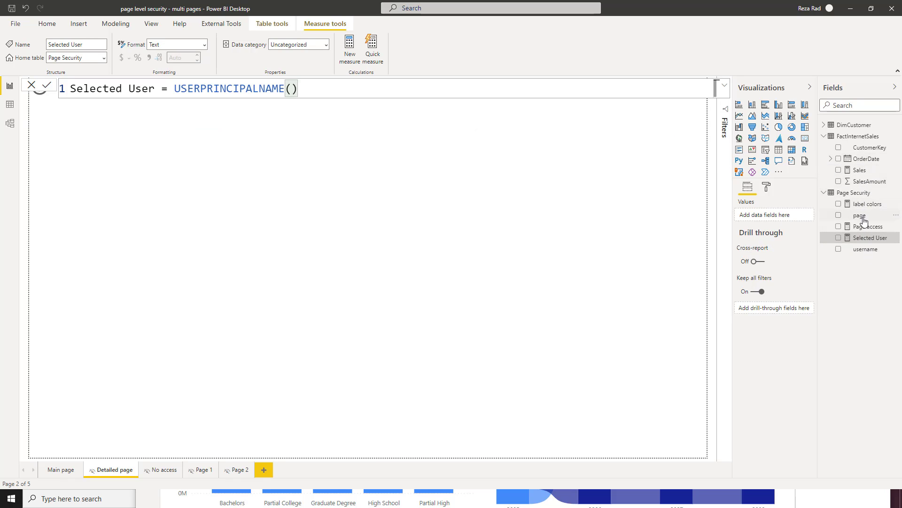
# - Review the "Detailed page" lookup in the Sales measure's formula and compare it with the published Detailed page's charts in Edge
pyautogui.click(861, 171)
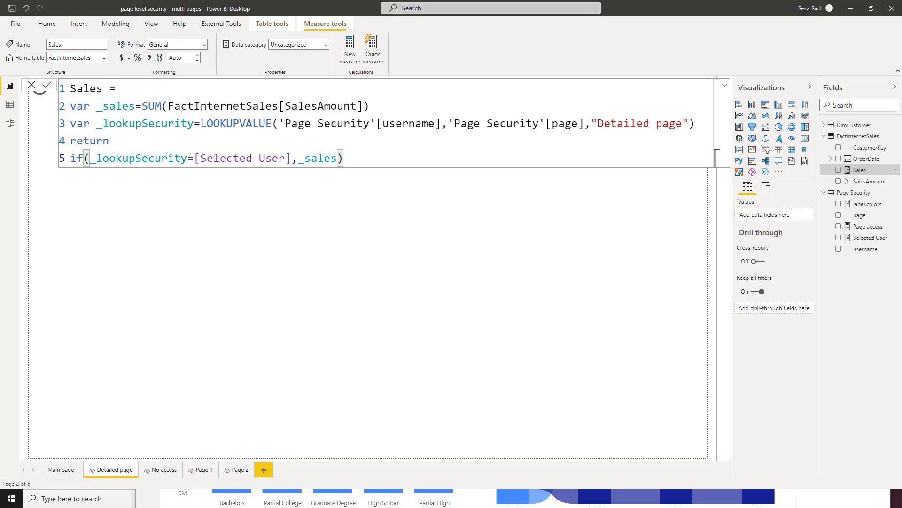
pyautogui.moveTo(597, 123); pyautogui.dragTo(682, 123)
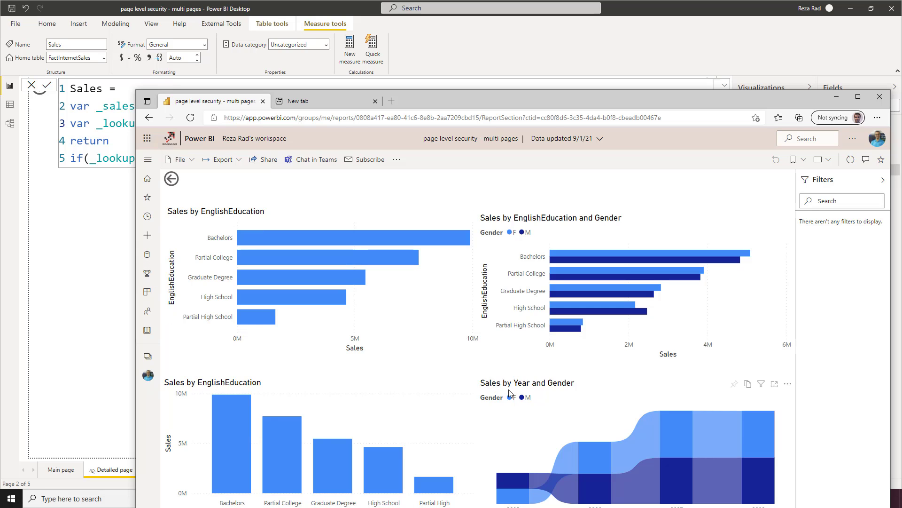
pyautogui.click(548, 50)
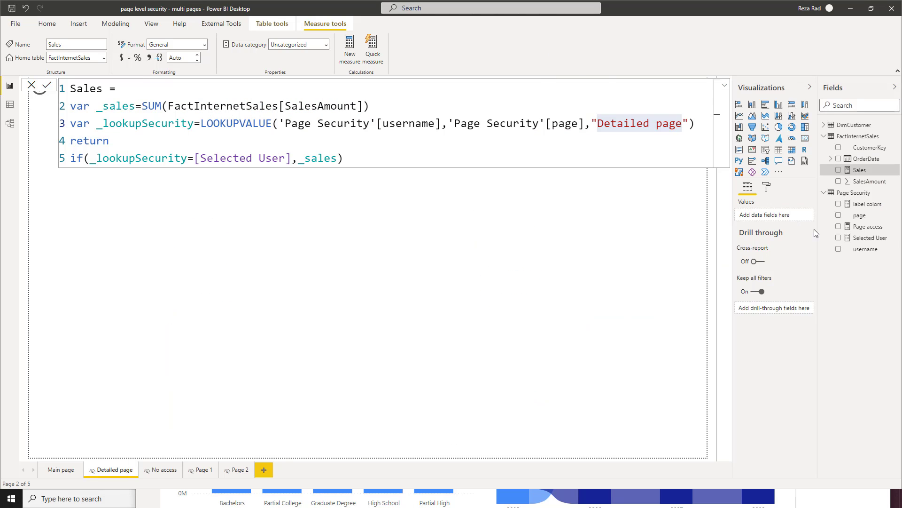
# - Examine the label colors measure's "Black" and "white" outcomes in Page Security, and check the chart labels on the published page in Edge
pyautogui.click(868, 203)
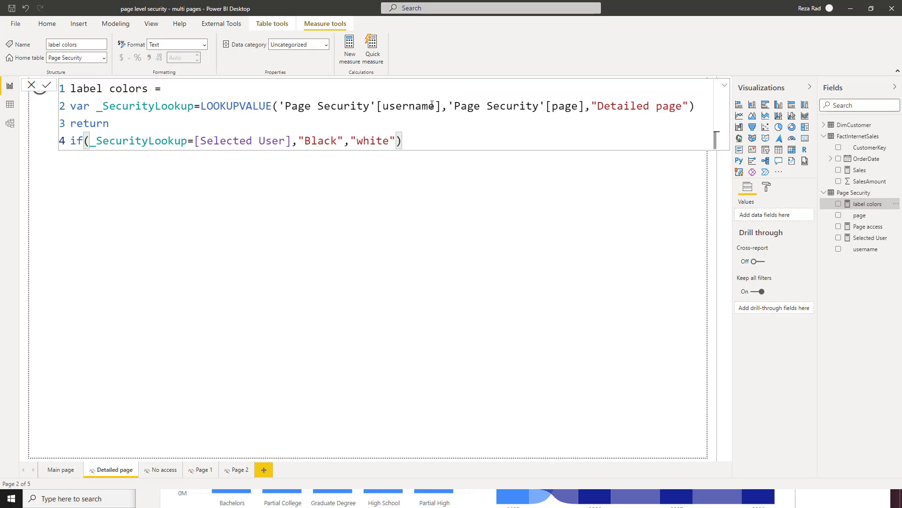
pyautogui.click(329, 139)
pyautogui.click(370, 141)
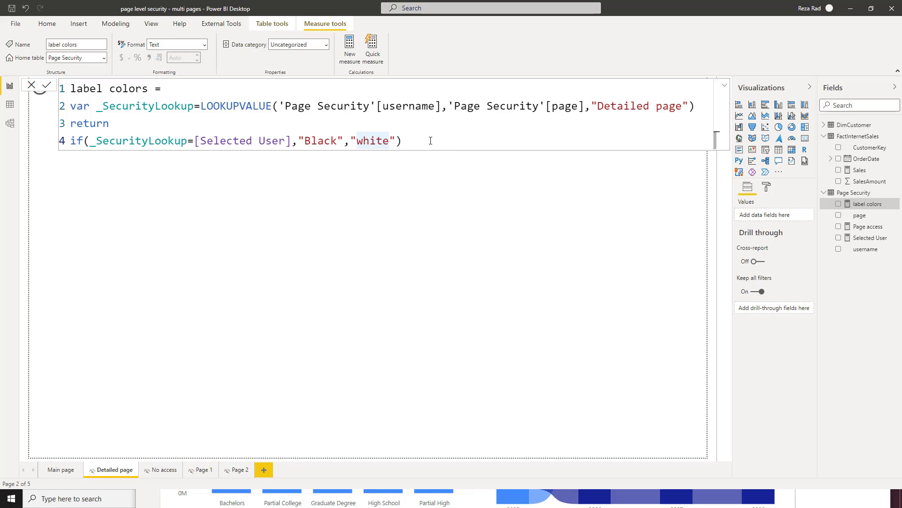
pyautogui.click(812, 506)
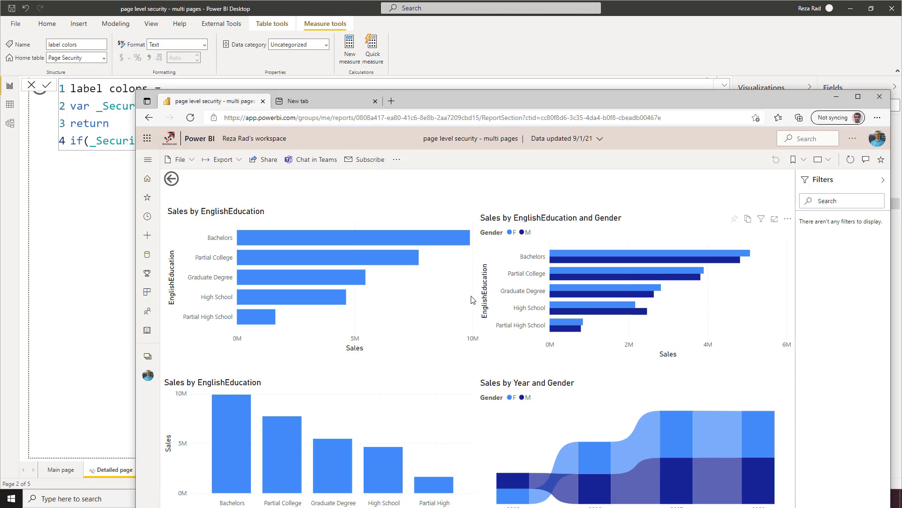
pyautogui.click(464, 58)
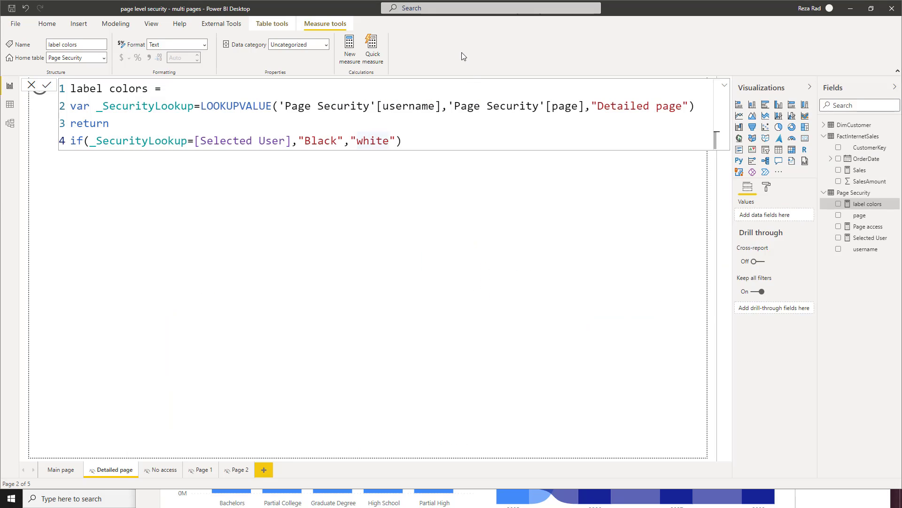
# - On the Detailed page, inspect the conditional formatting of the Y axis title color for the clustered bar chart of Sales by EnglishEducation and Gender
pyautogui.click(440, 232)
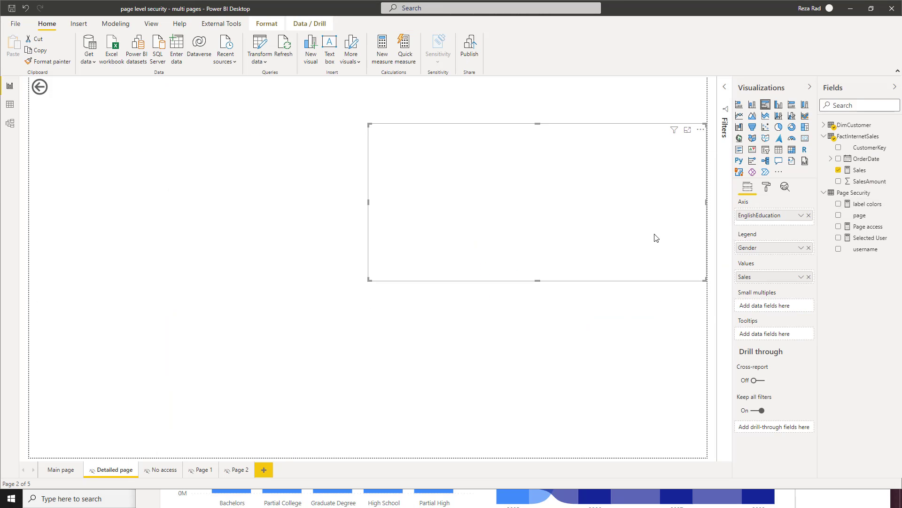
pyautogui.click(767, 188)
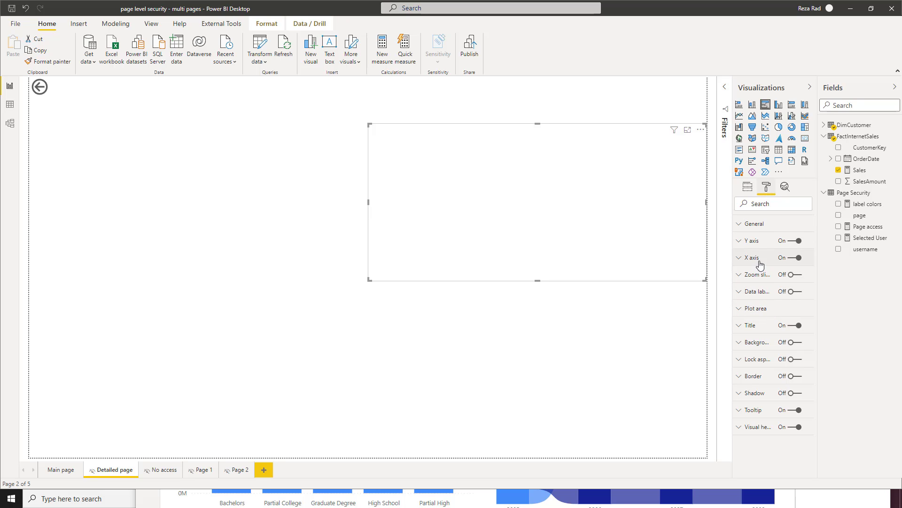
pyautogui.click(739, 243)
pyautogui.scroll(-4, 770, 337)
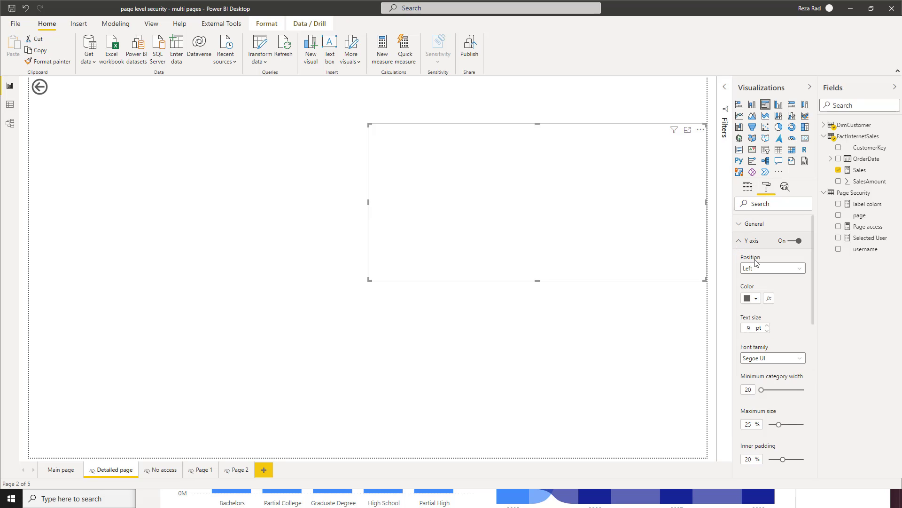
pyautogui.scroll(-1, 768, 375)
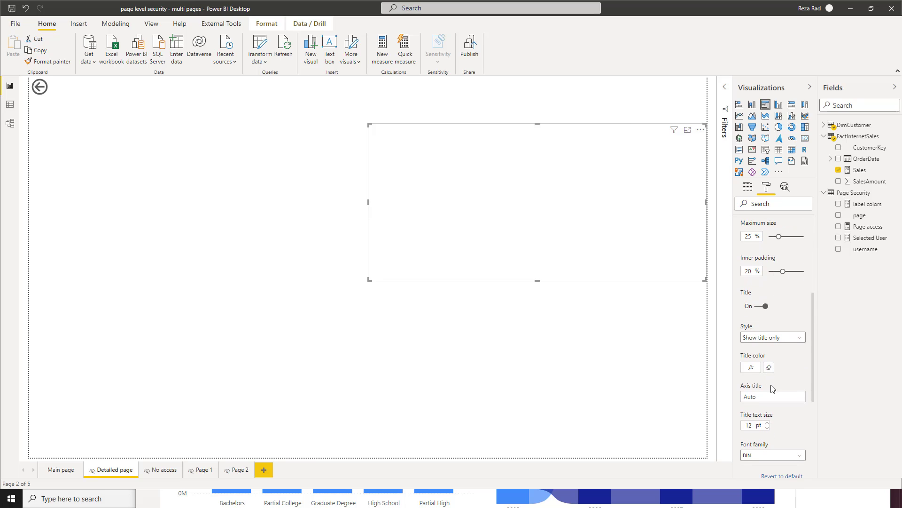
pyautogui.click(751, 368)
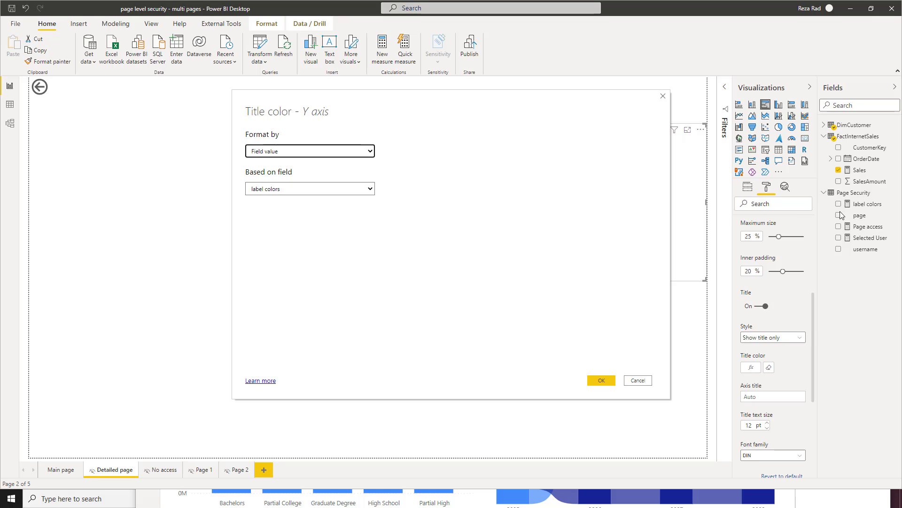
pyautogui.click(638, 380)
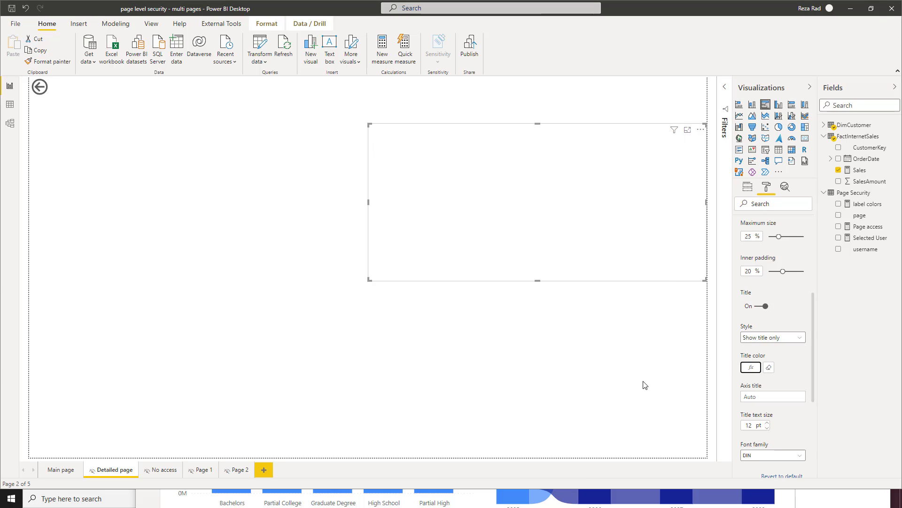
pyautogui.click(281, 190)
pyautogui.click(522, 369)
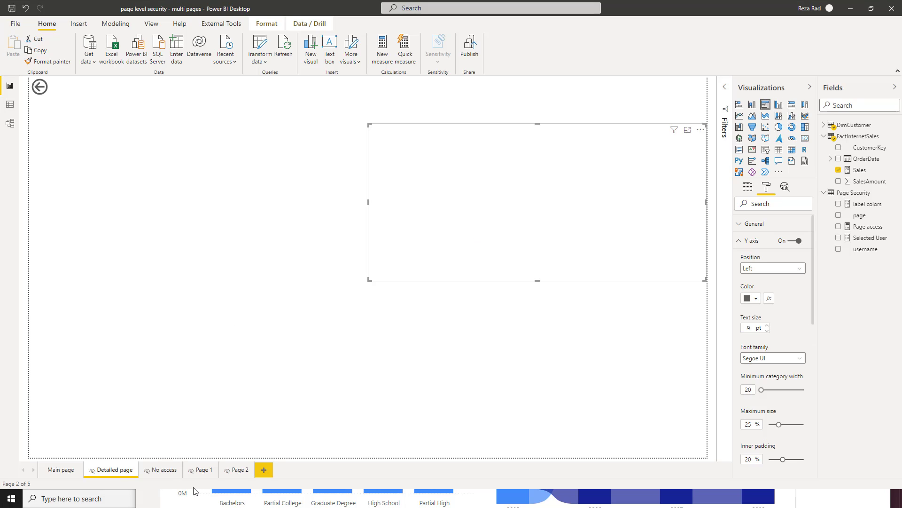
pyautogui.click(419, 98)
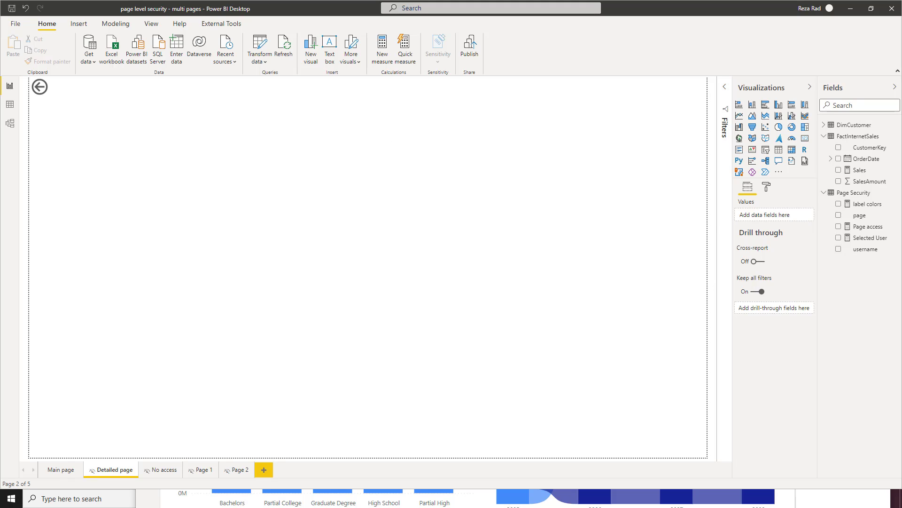
# - Load the pasted report page URL in Chrome to test the direct link, and switch to the report's Main page in Power BI Desktop
pyautogui.moveTo(901, 123); pyautogui.dragTo(295, 105)
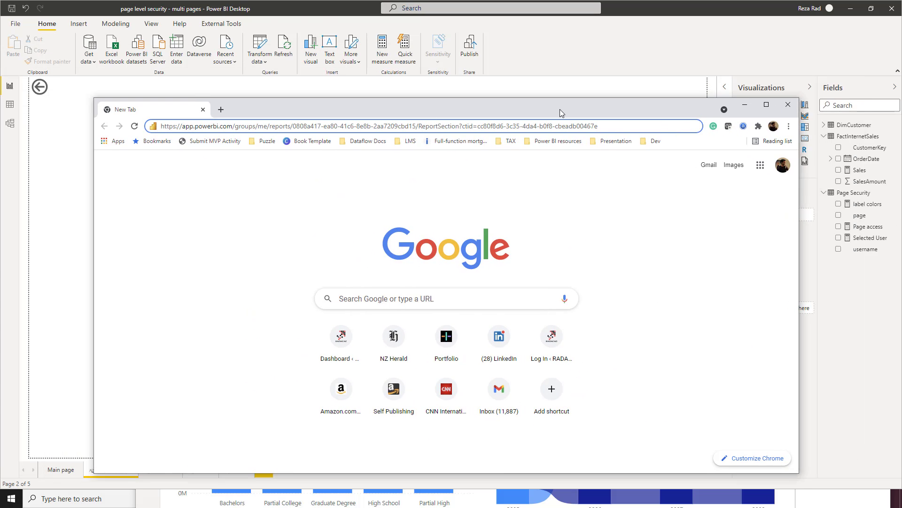
pyautogui.press('Return')
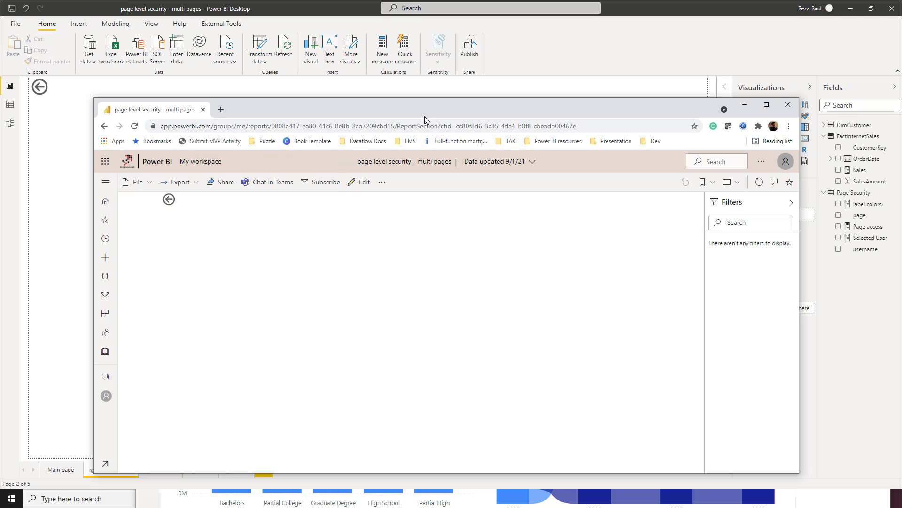
pyautogui.moveTo(428, 111); pyautogui.dragTo(901, 113)
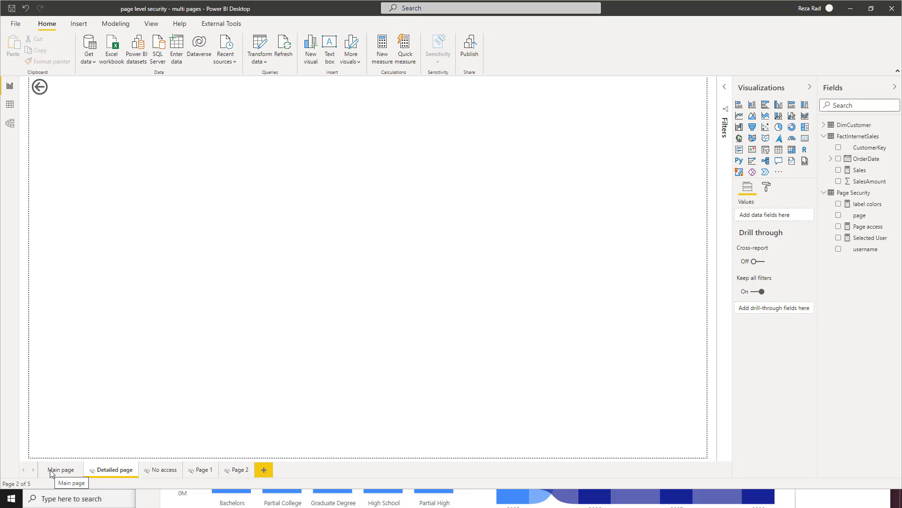
pyautogui.click(51, 471)
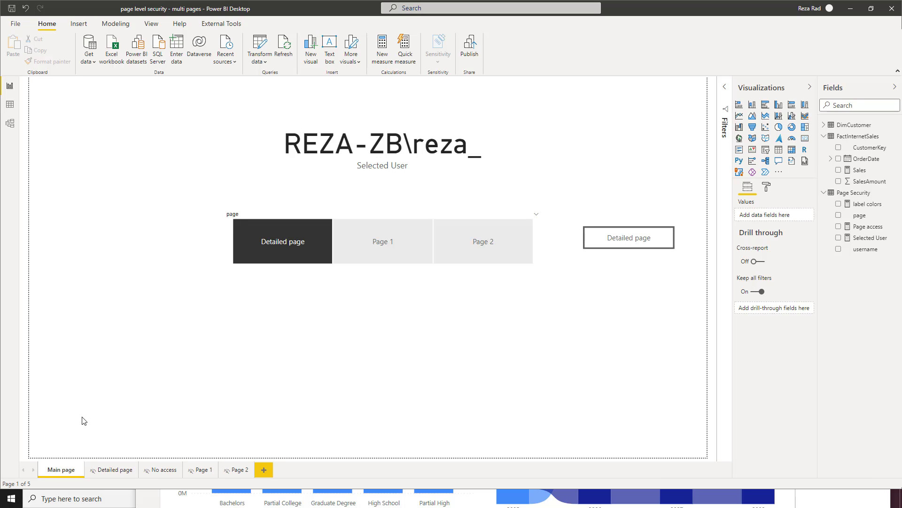